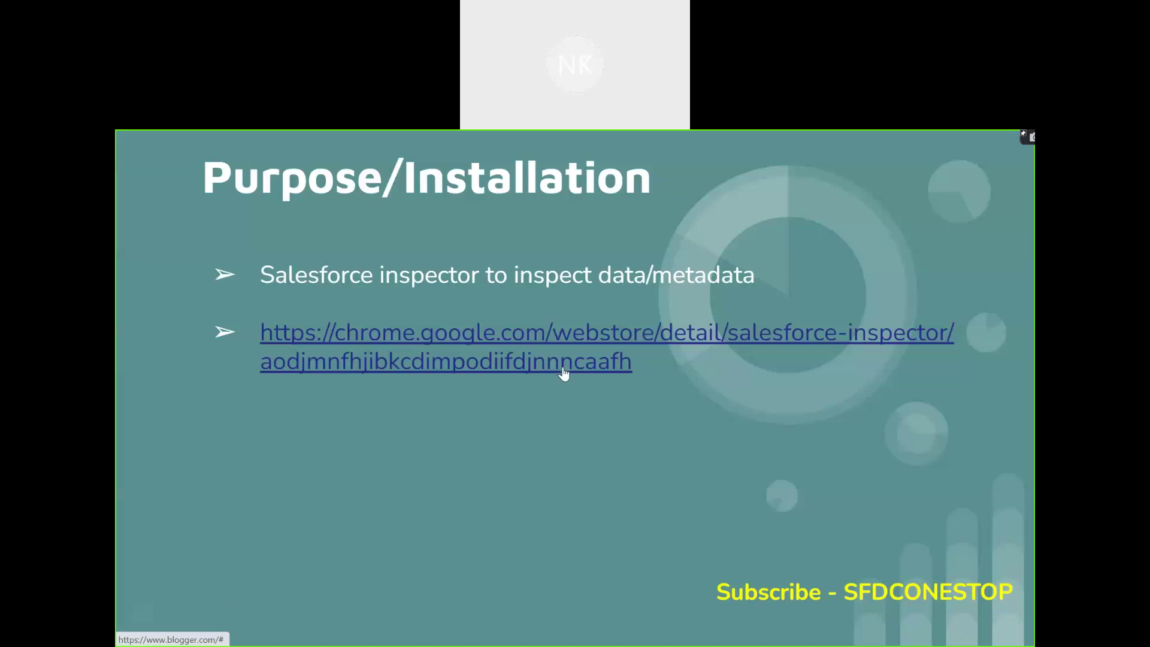
- Exit the slideshow, switch to the Chrome Web Store page for Salesforce inspector, and remove the extension from Chrome
key("Escape")
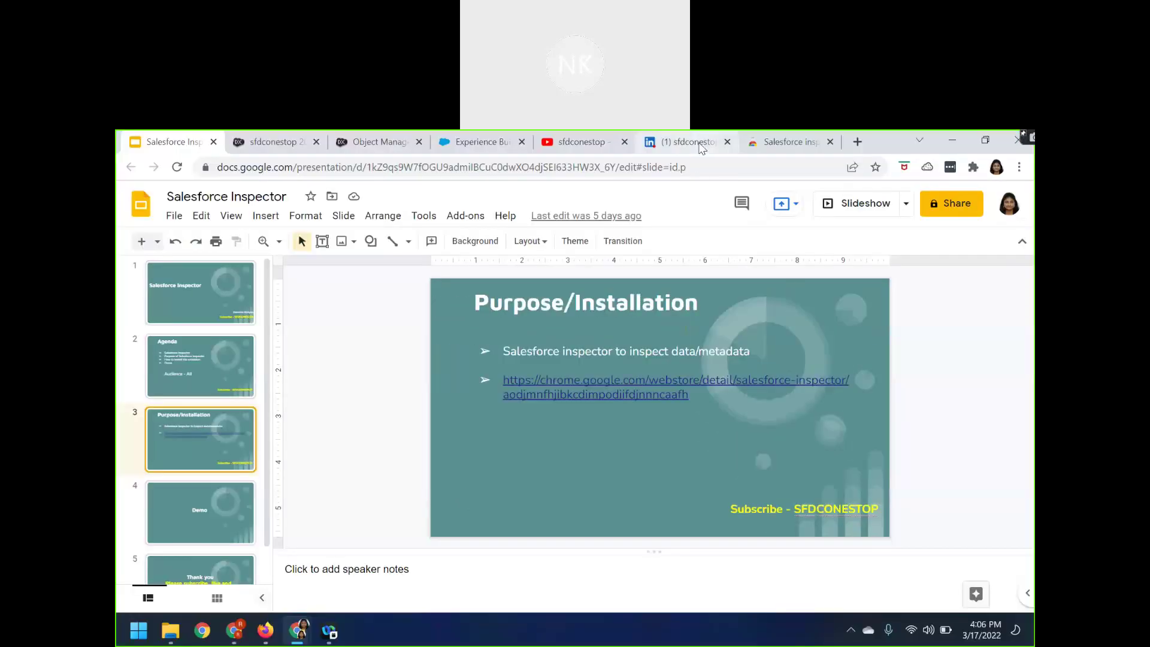
left_click(702, 148)
left_click(779, 145)
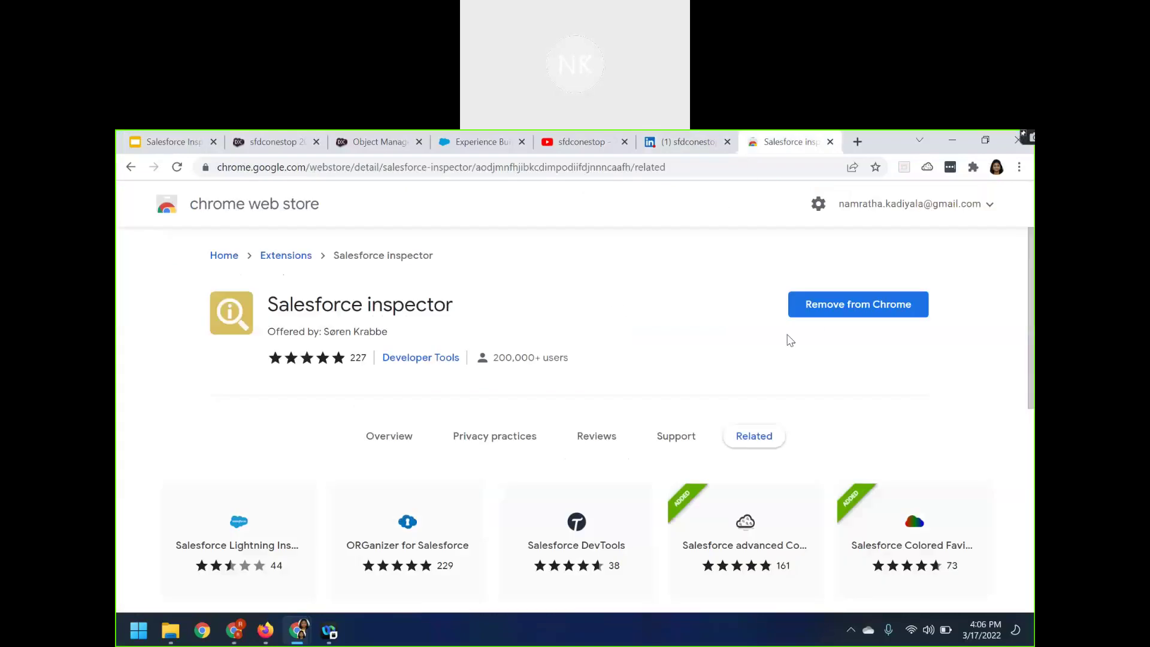
left_click(831, 308)
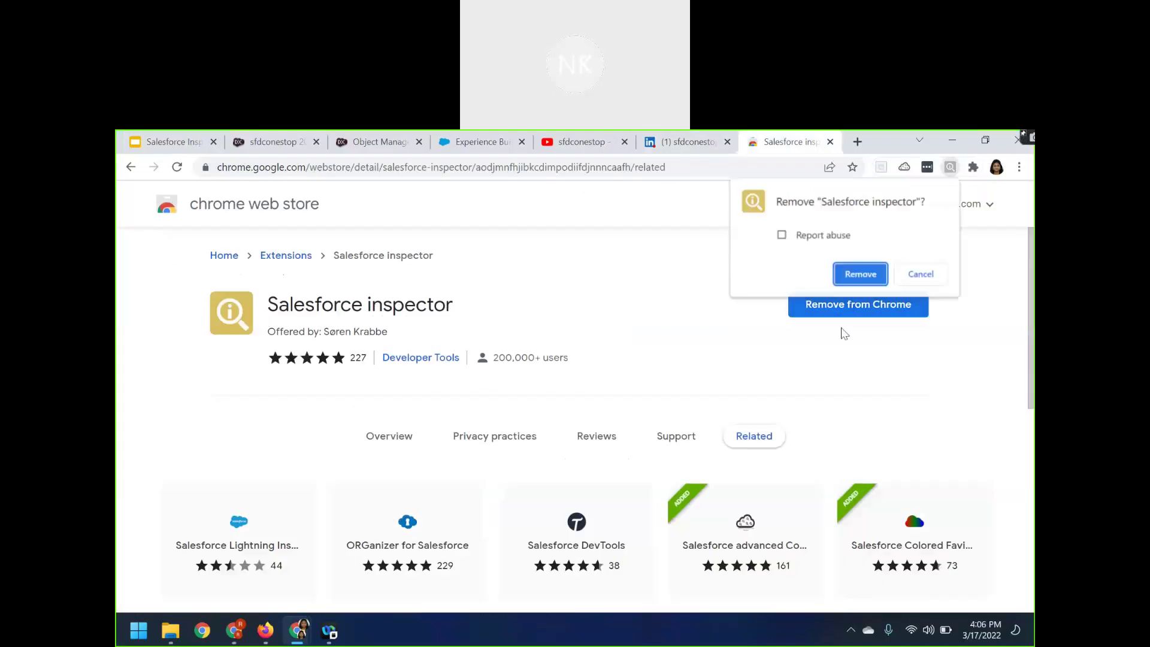
left_click(855, 277)
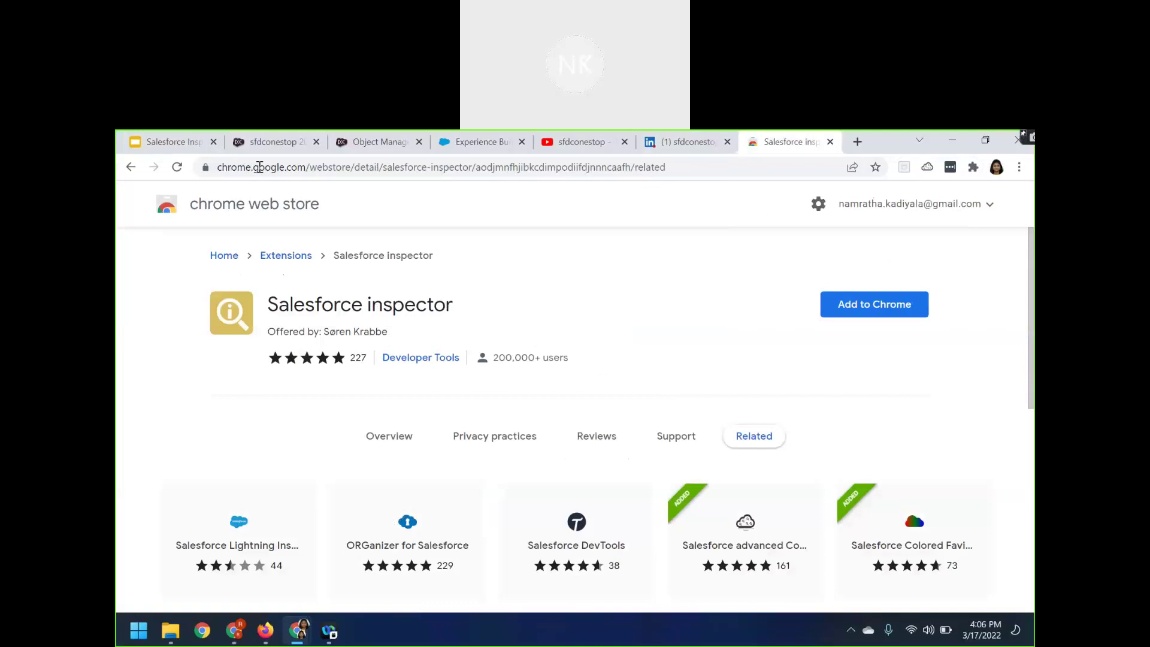
- Add the Salesforce inspector extension to Chrome and dismiss the installation notice
left_click(289, 171)
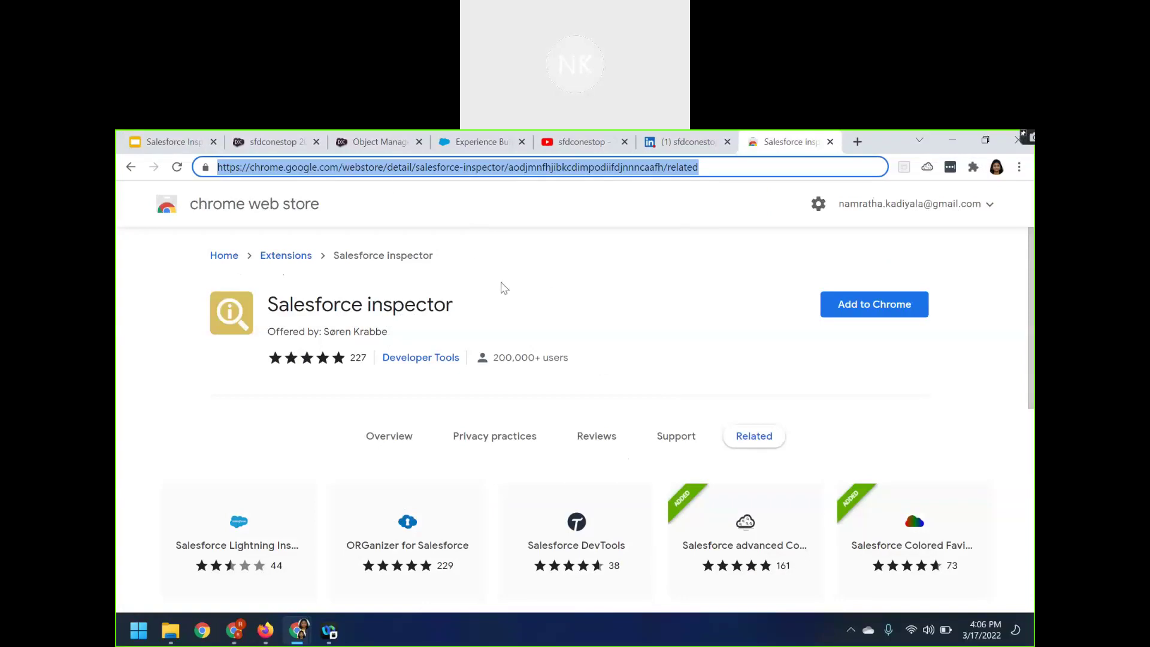
left_click(864, 311)
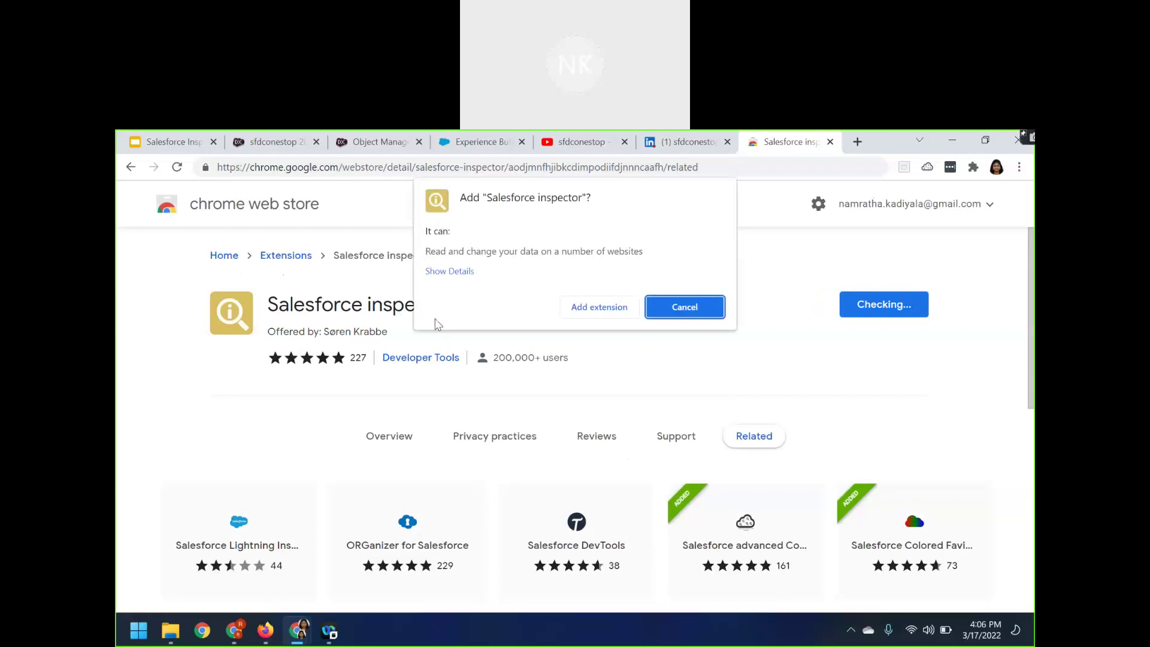
left_click(576, 311)
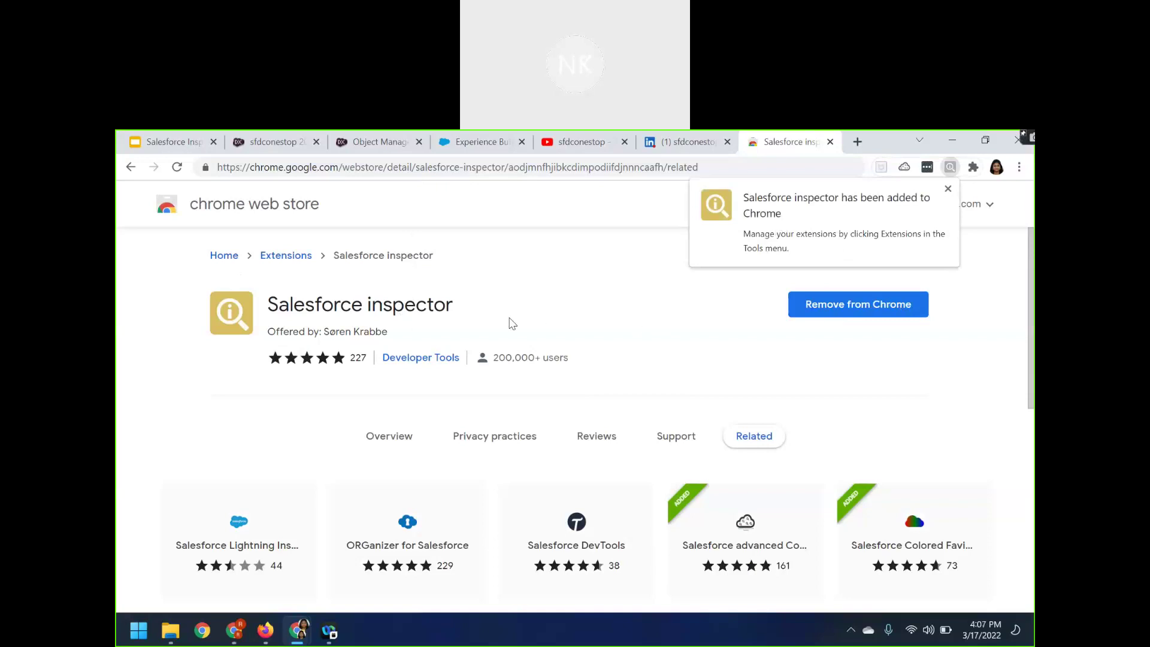
left_click(948, 190)
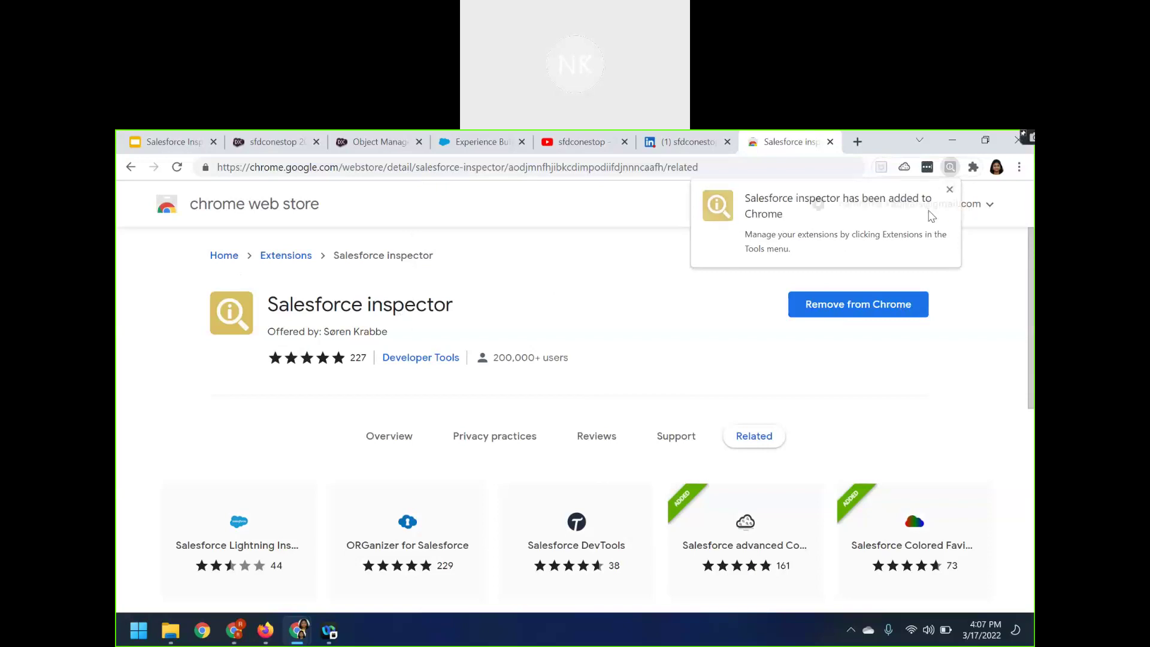
- Reload the Salesforce contact record page and open Salesforce inspector on it
left_click(269, 146)
left_click(177, 168)
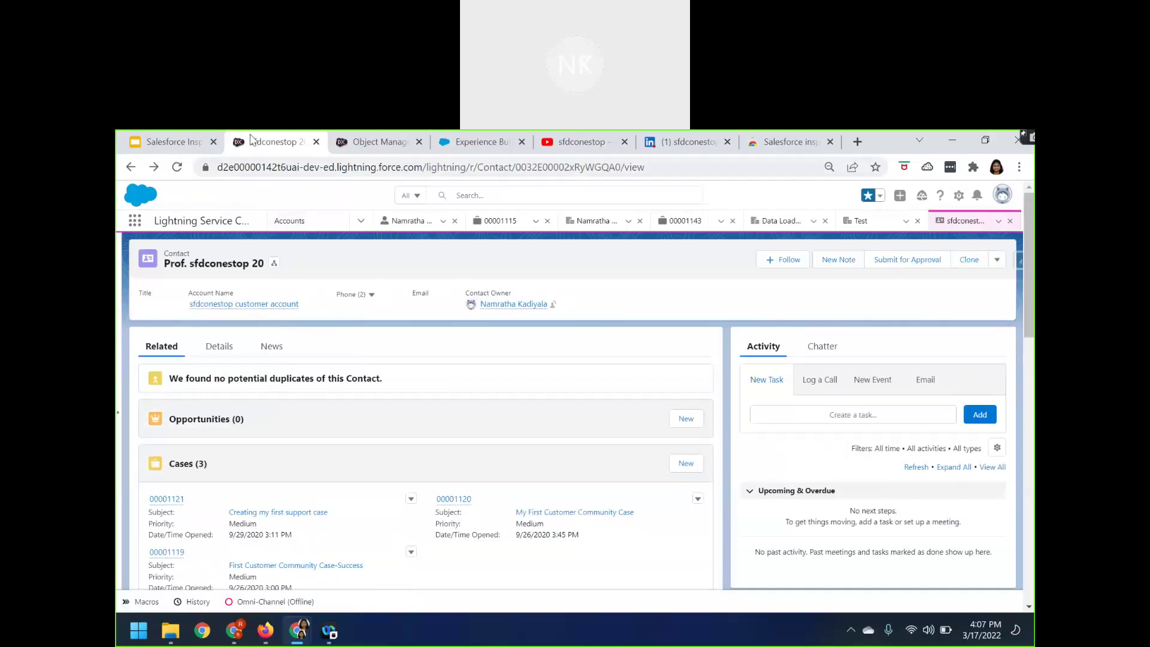
left_click(1015, 265)
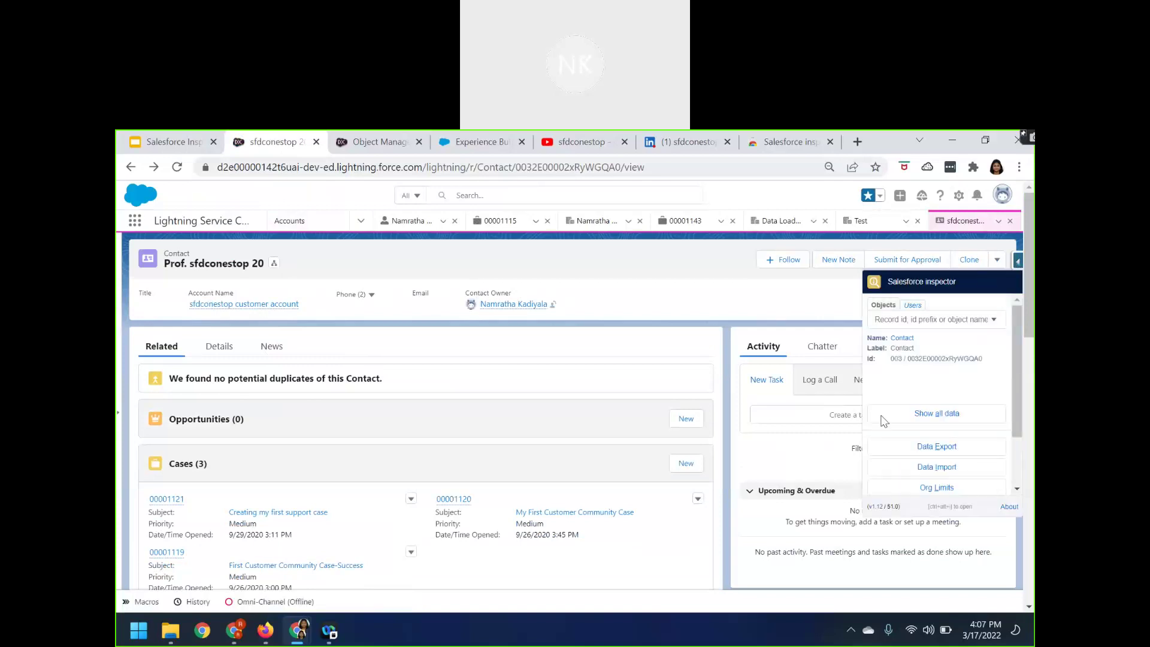
left_click(169, 143)
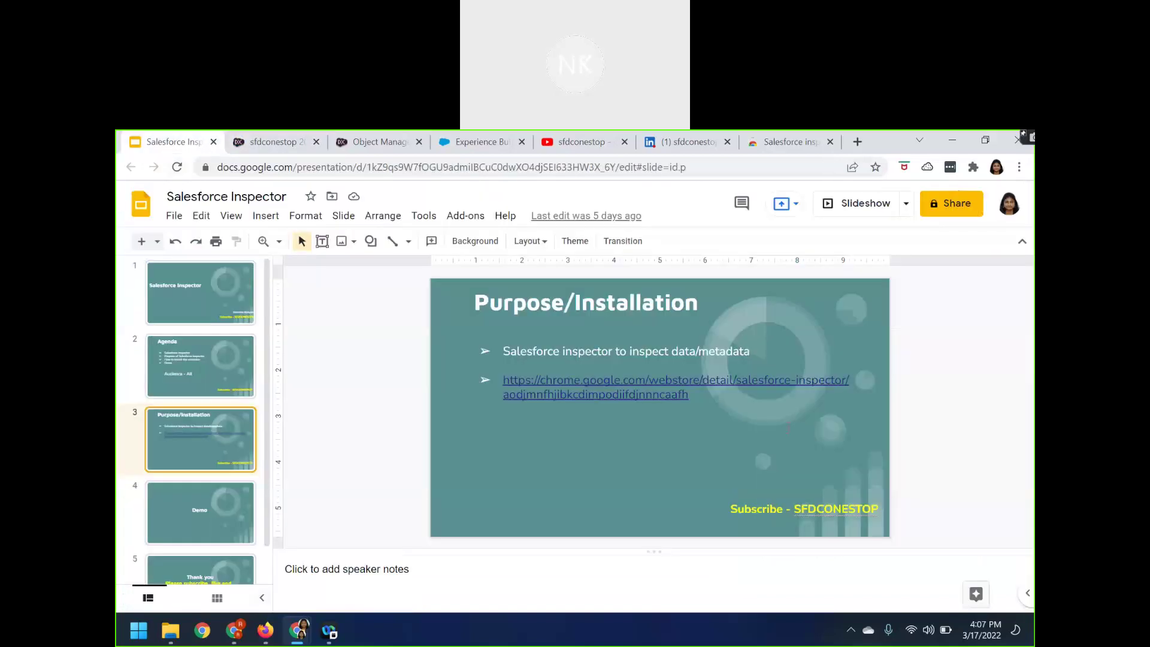
left_click(839, 205)
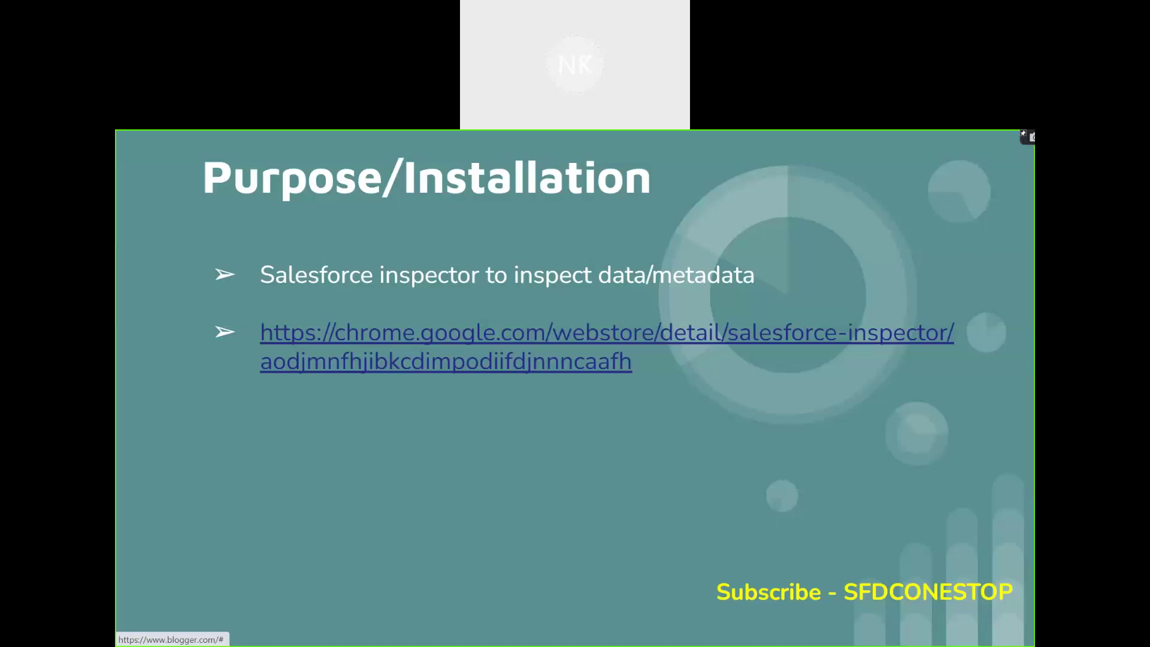
key("Escape")
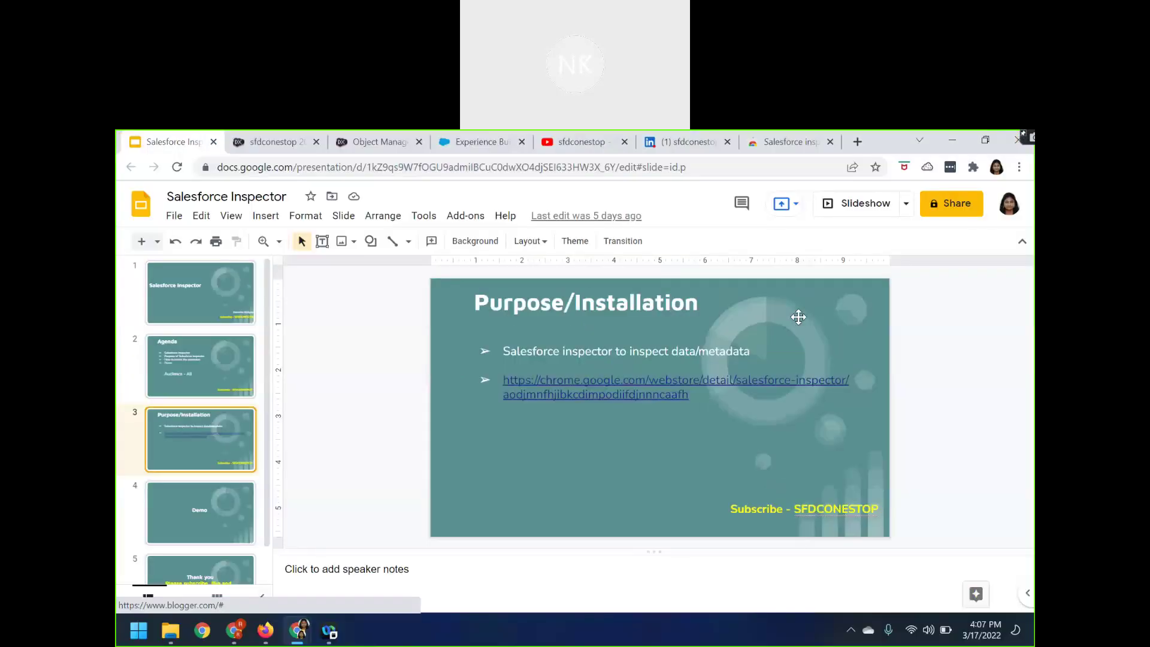
- Return to the contact record, review the functions offered by Salesforce inspector, and close it
left_click(261, 142)
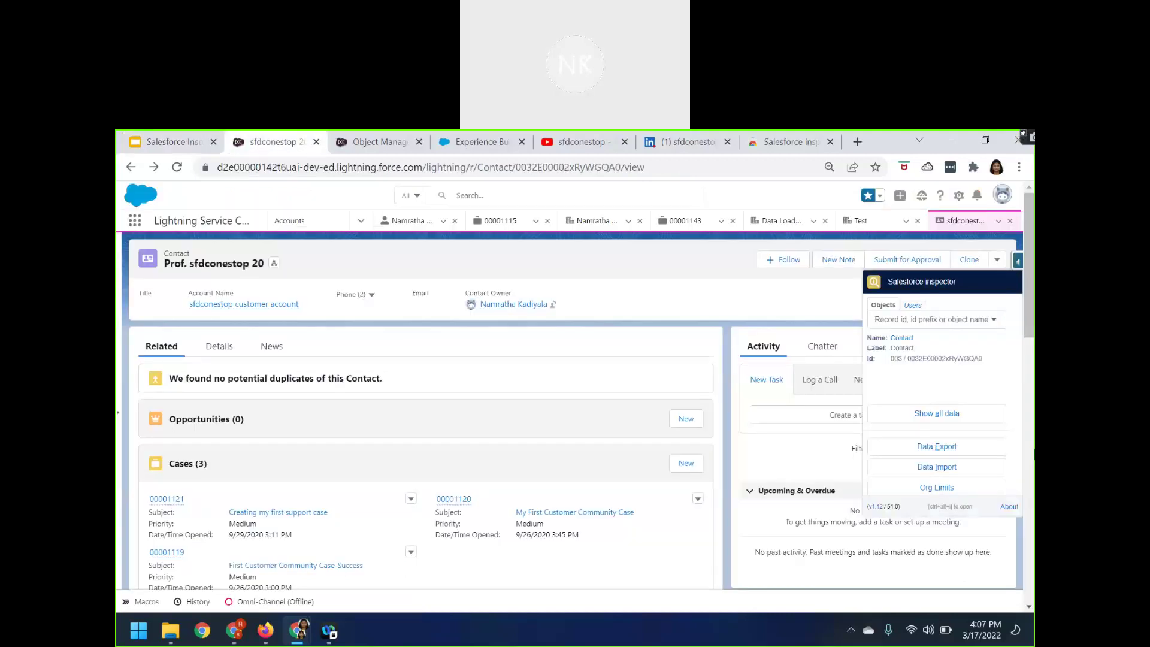
scroll(950, 457, "down", 2)
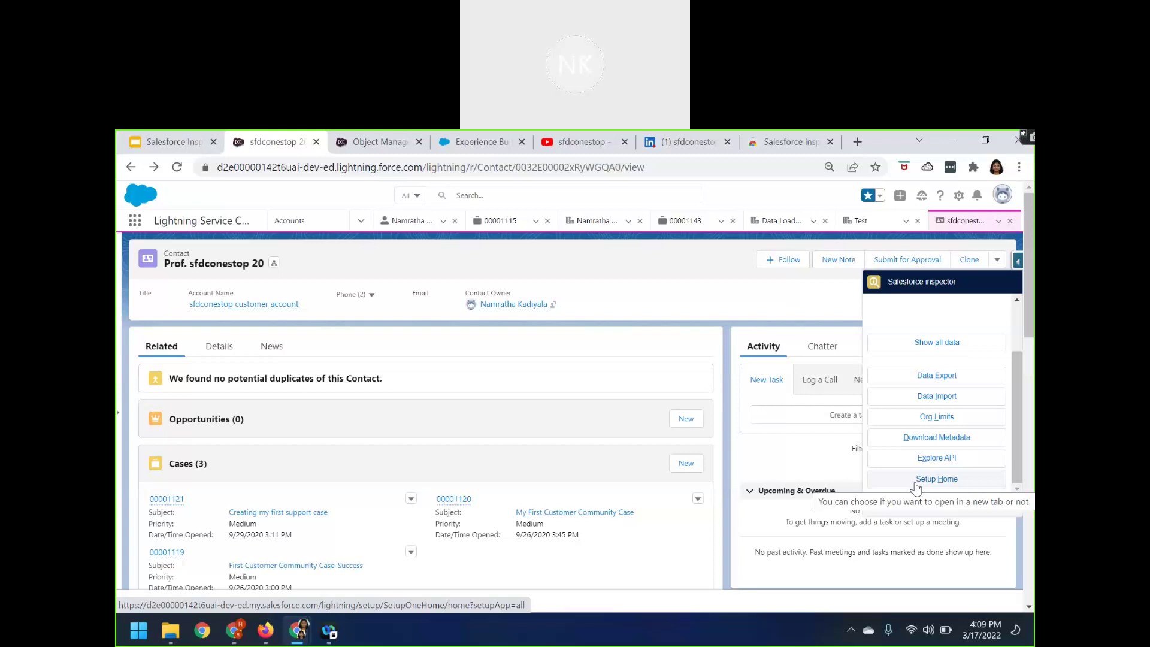
left_click(633, 298)
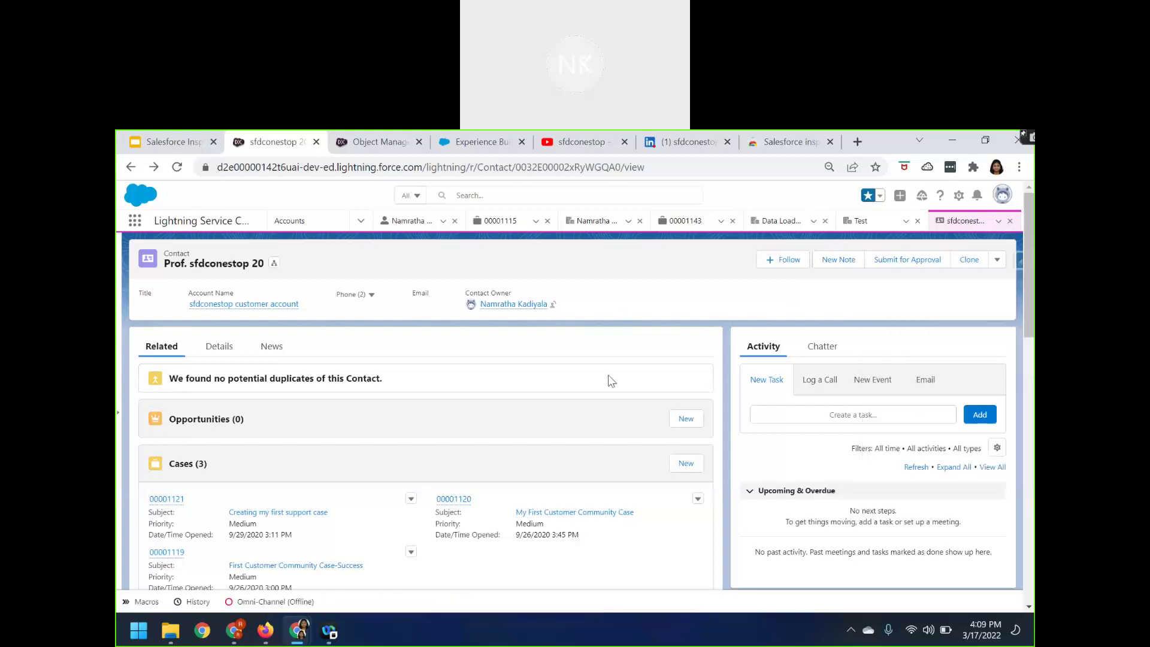
- Open the case Demo Use Case1 and look through its Case Details
left_click(494, 226)
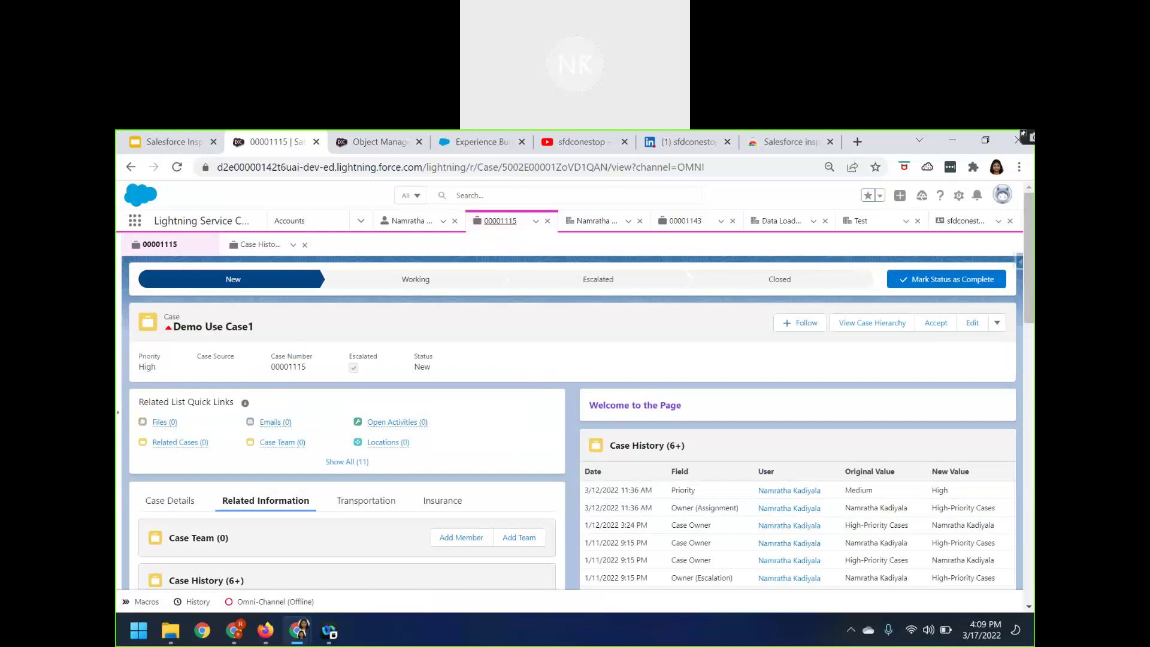
left_click(155, 505)
scroll(277, 516, "down", 3)
scroll(749, 413, "up", 3)
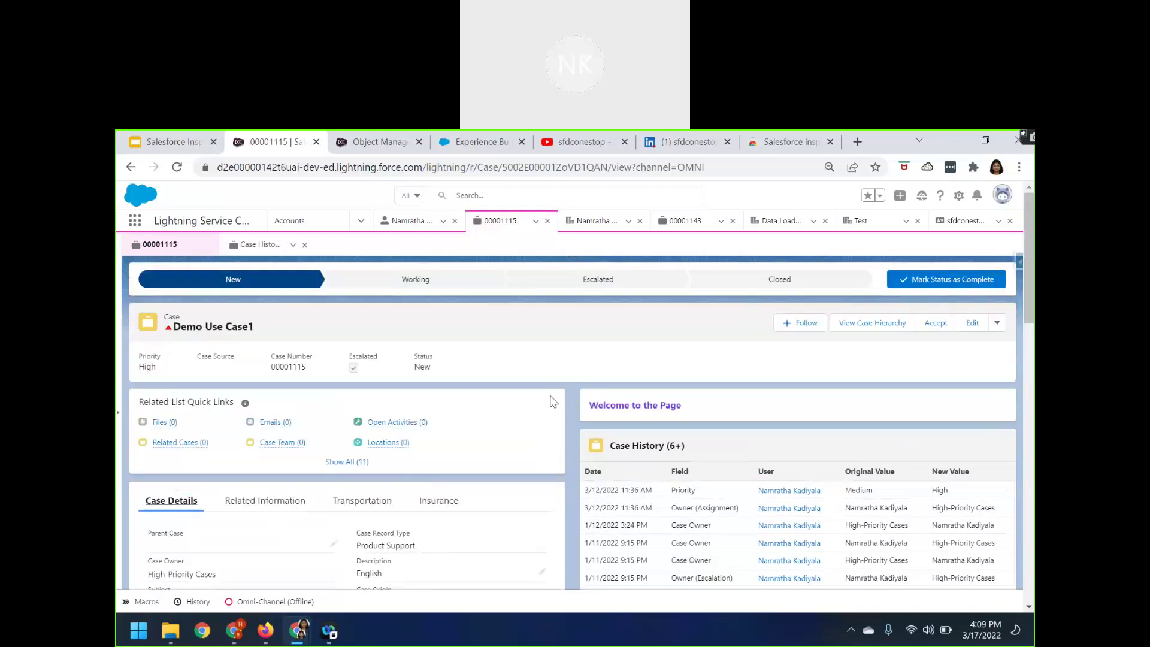
- Open Salesforce inspector on the case, choose the Account object, and show all its data
left_click(1019, 260)
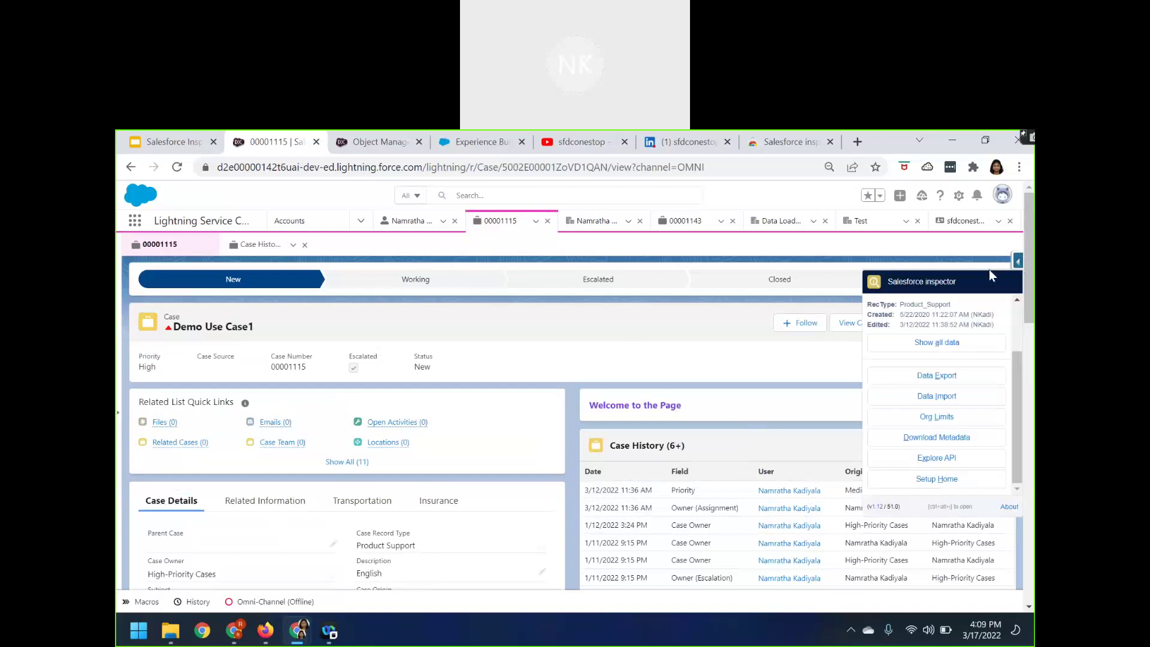
scroll(925, 360, "up", 2)
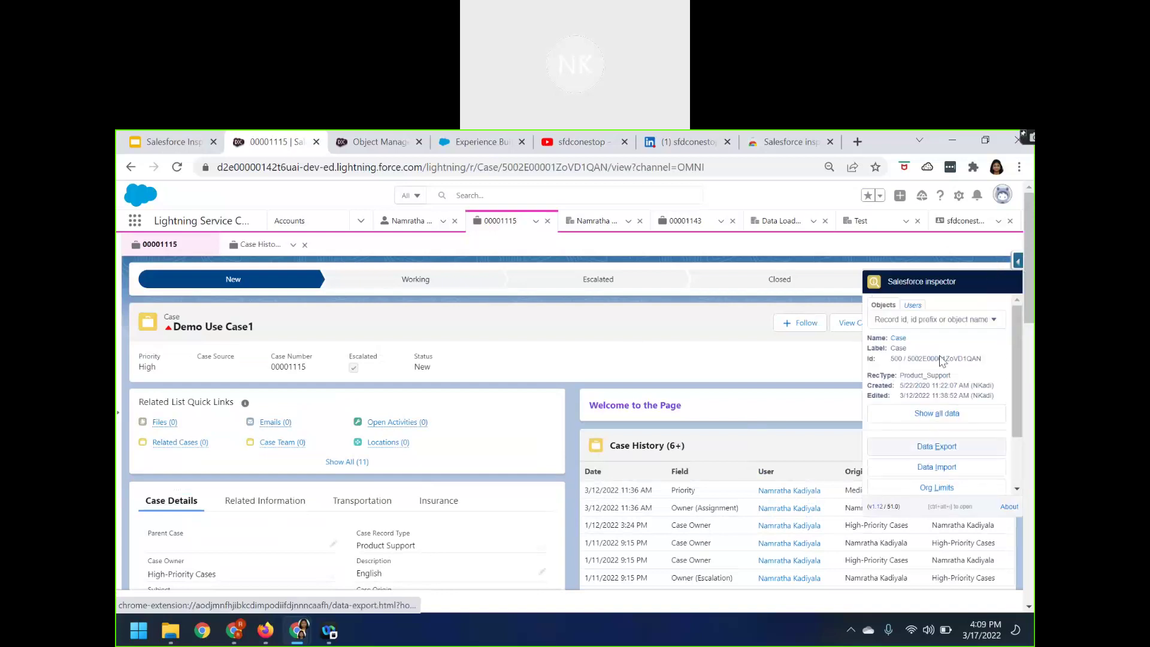
left_click(884, 319)
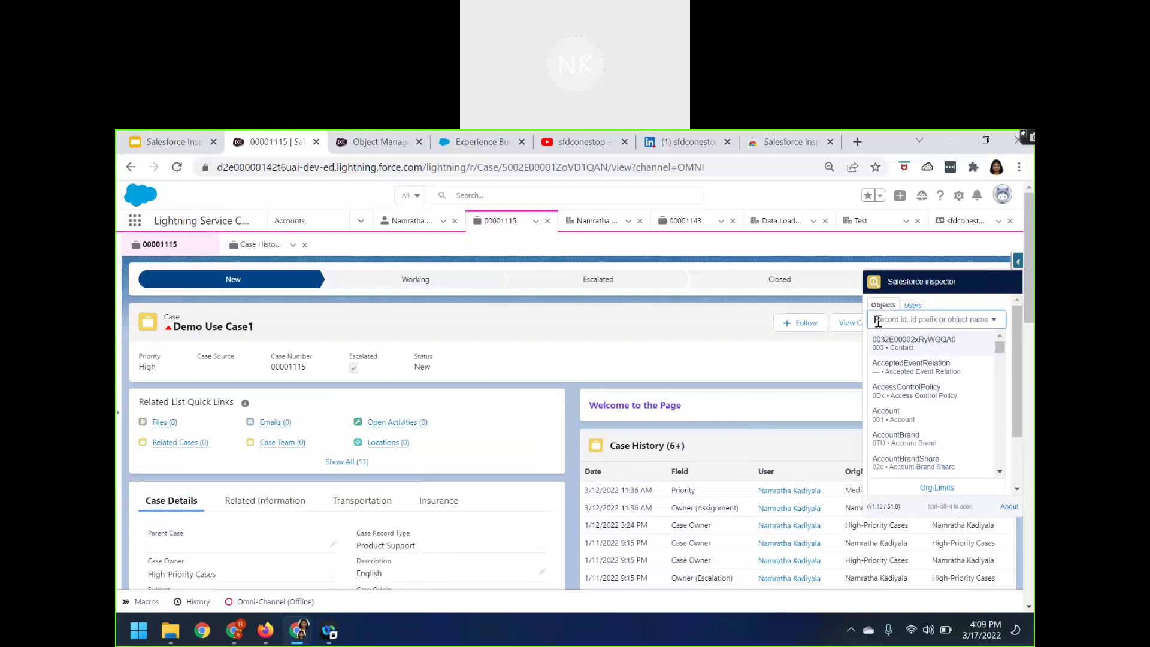
left_click(891, 415)
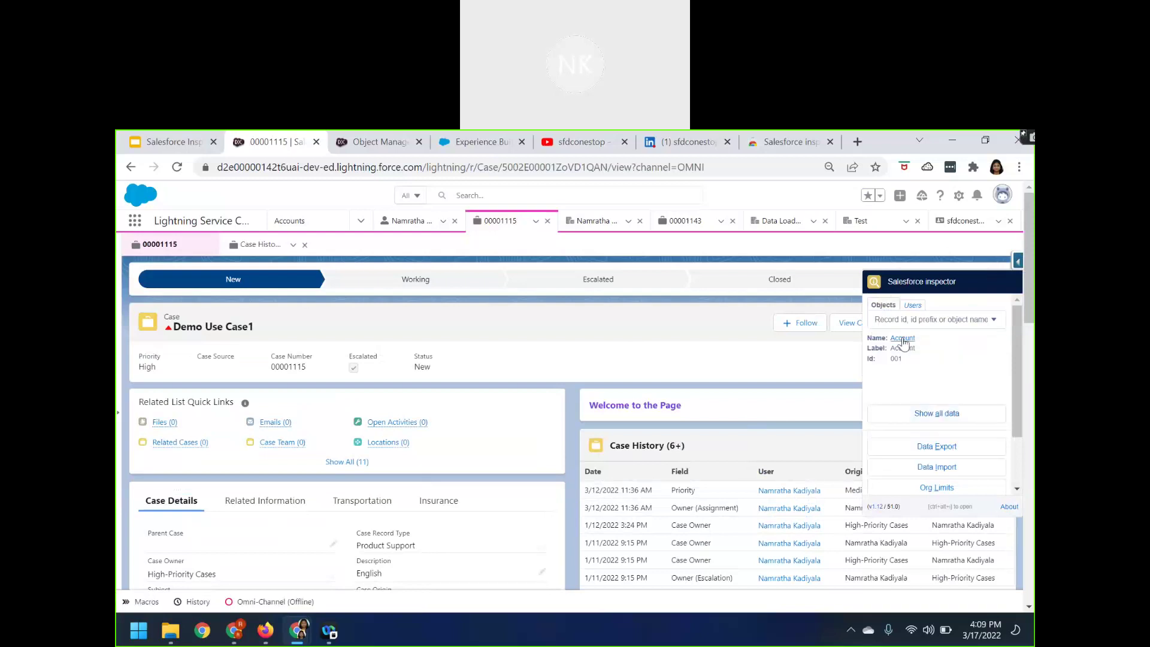
left_click(925, 415)
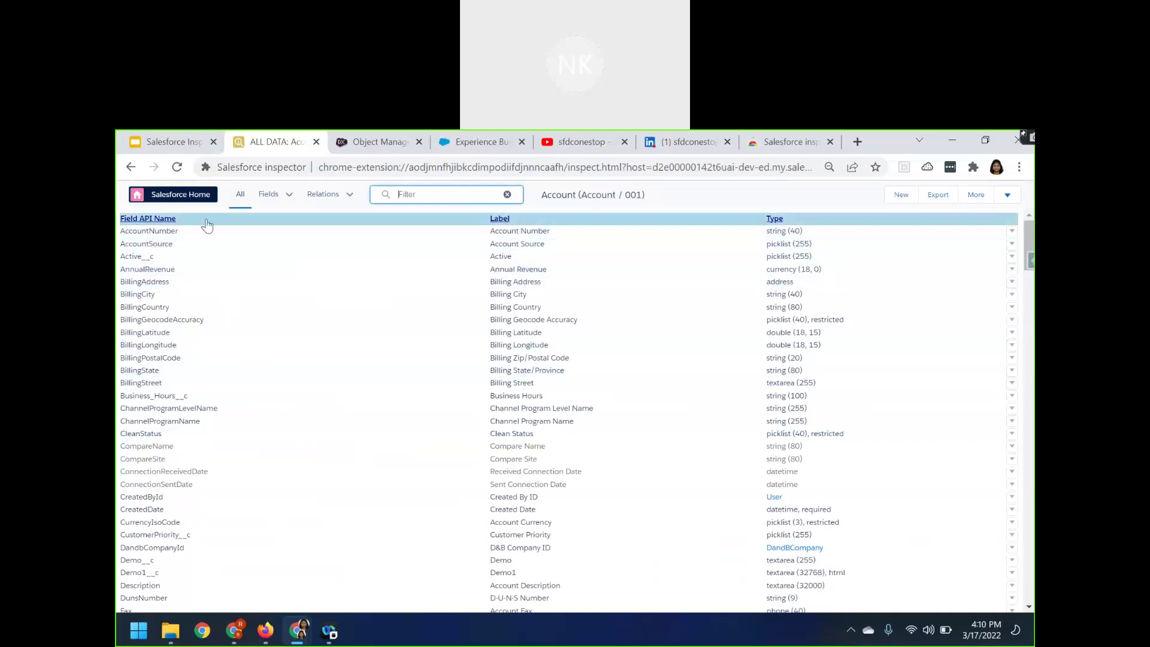
- Examine the Account object's field API names, labels, types and child relationships, and return to the case record
double_click(526, 223)
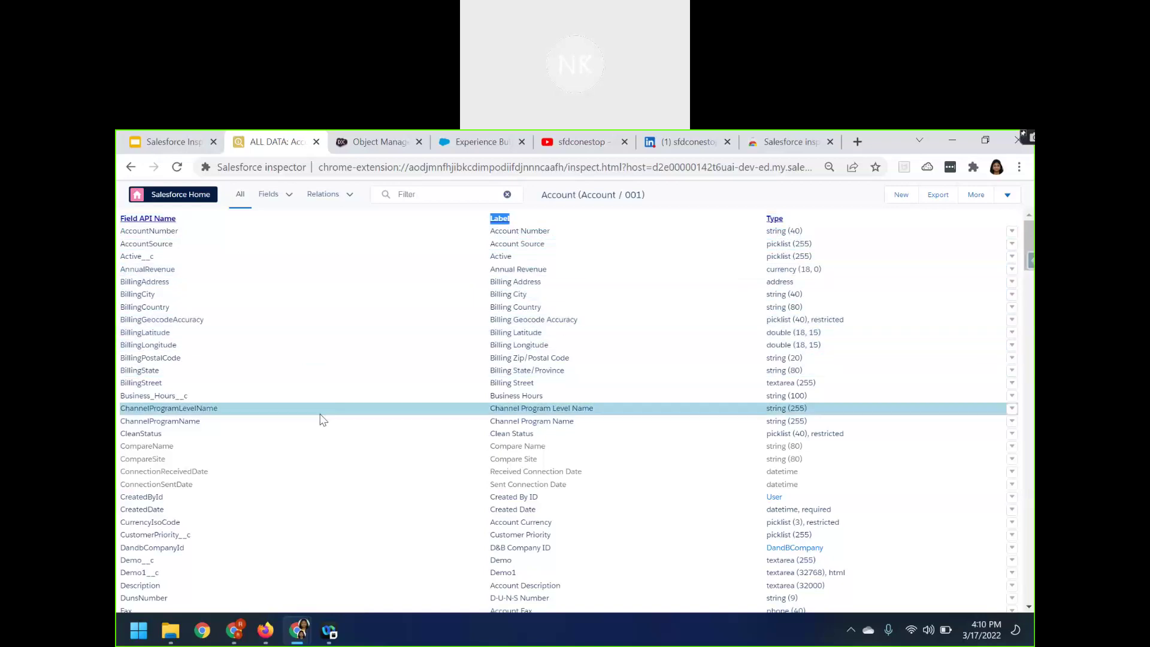
scroll(322, 420, "down", 15)
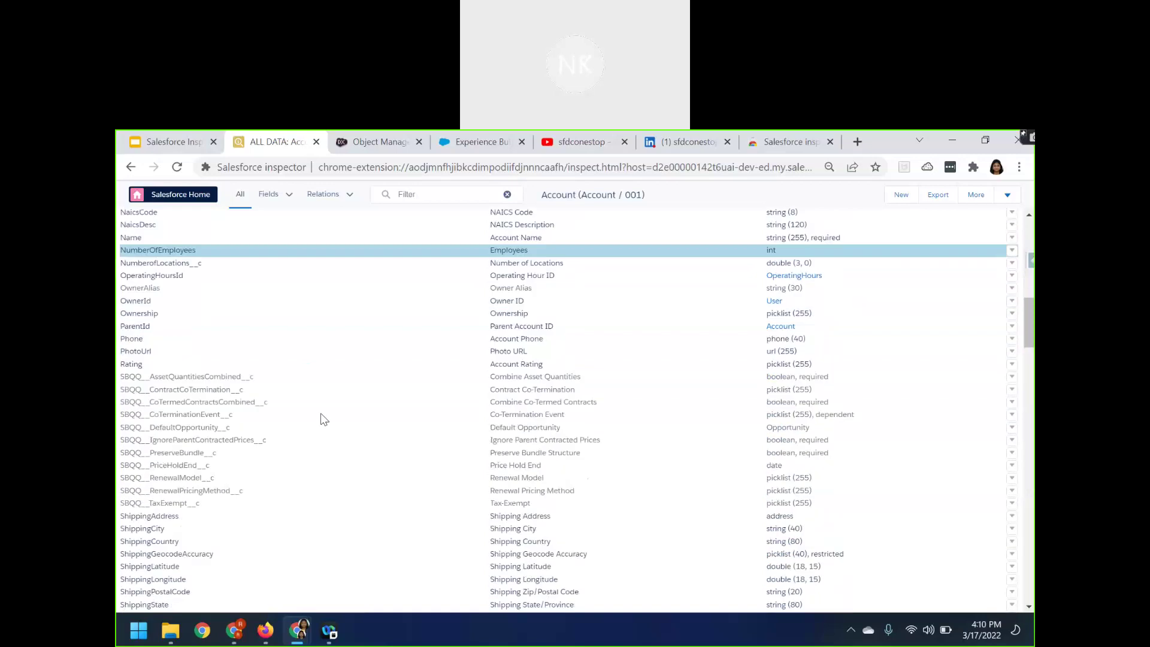
scroll(322, 420, "down", 5)
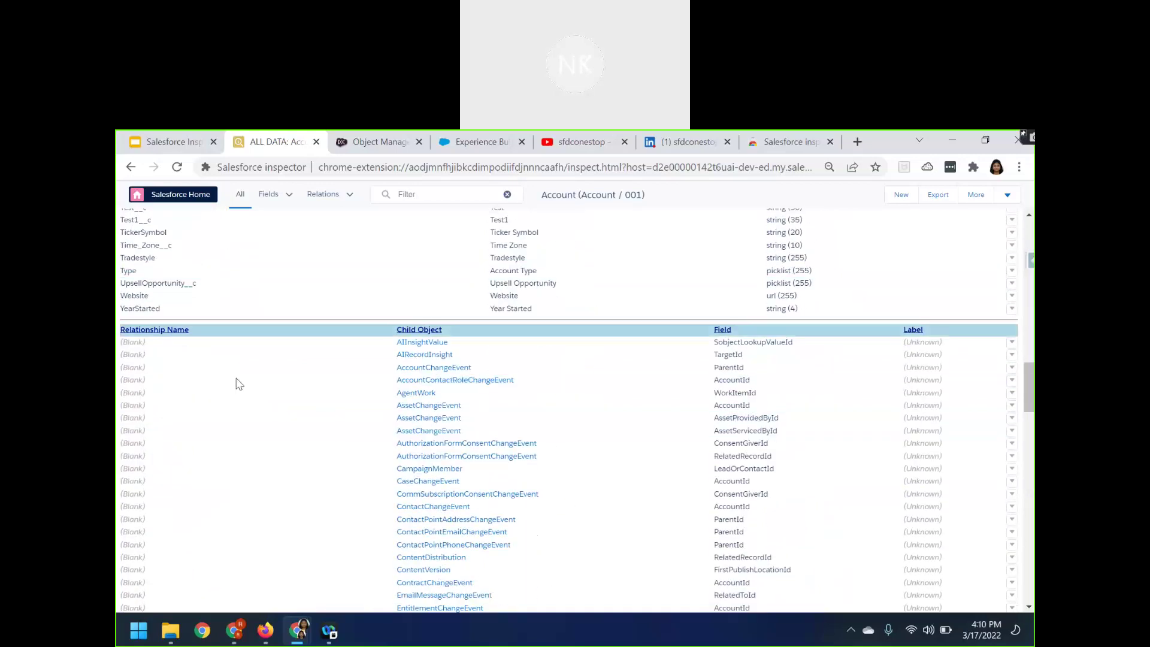
scroll(251, 476, "up", 7)
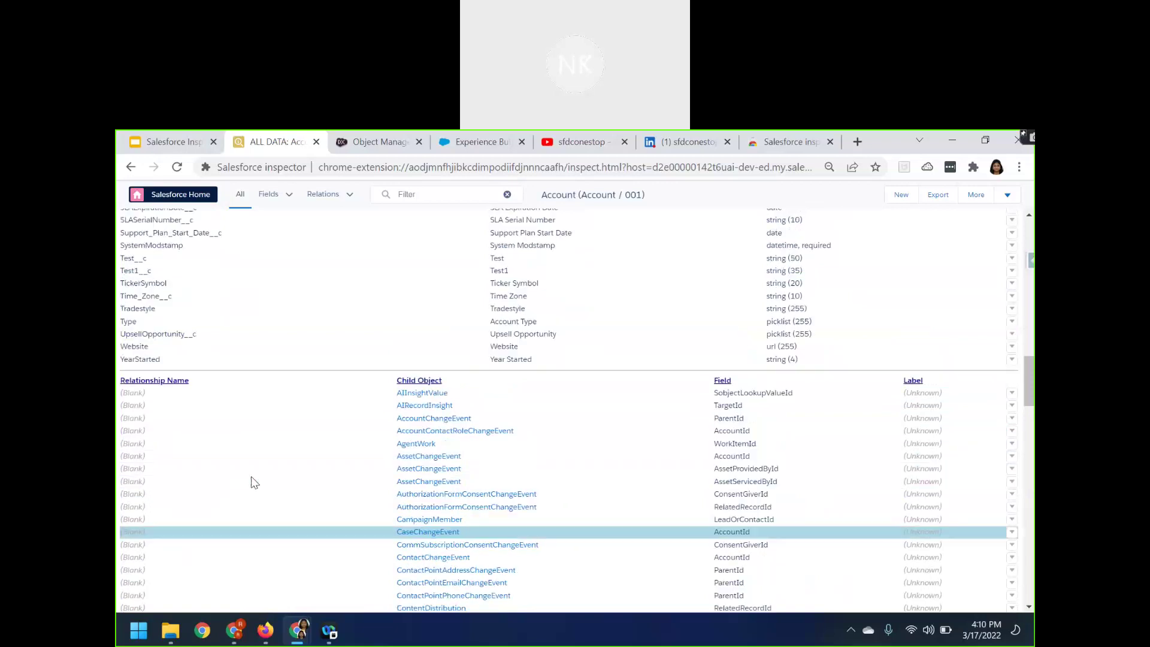
scroll(251, 477, "up", 10)
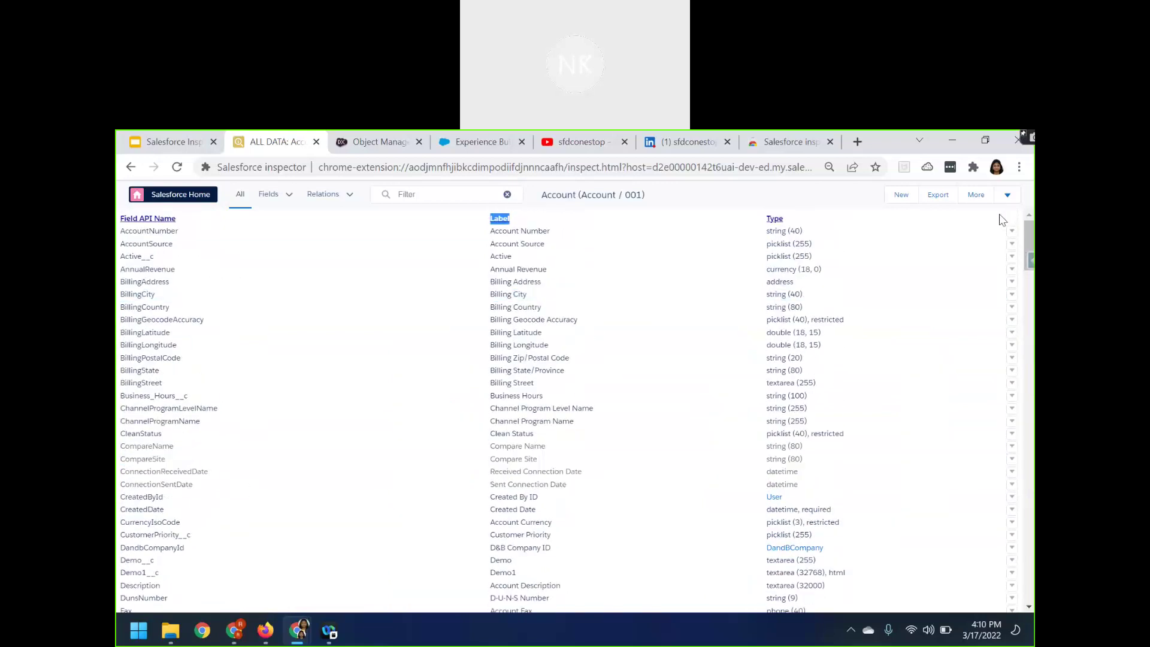
left_click(131, 168)
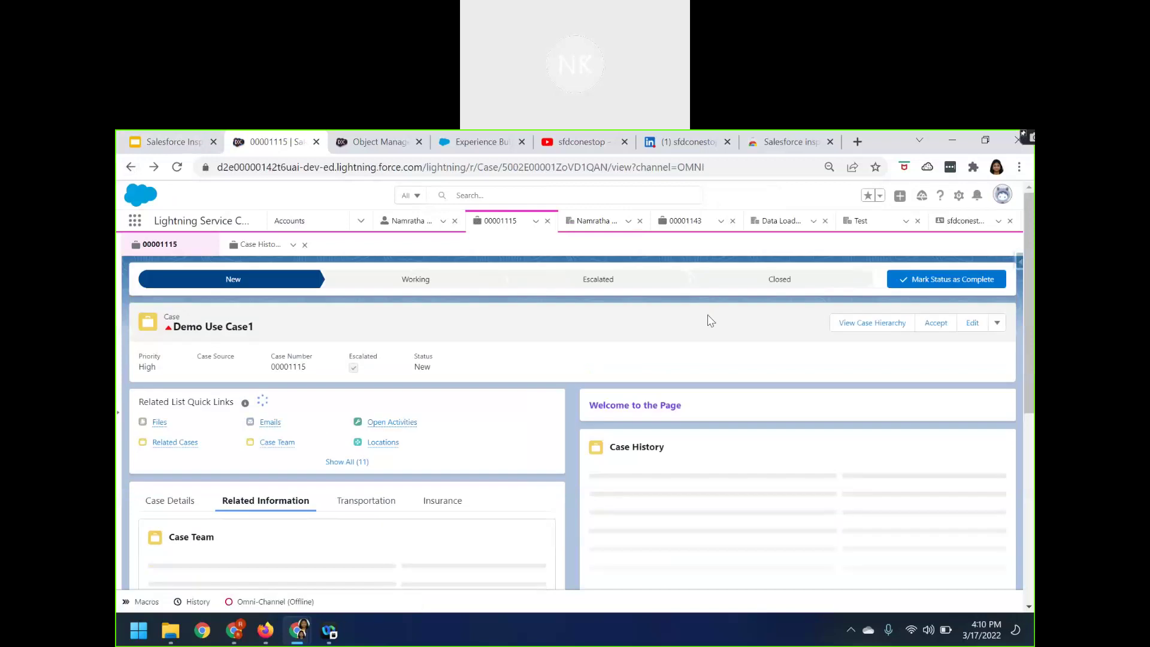
- Reopen Salesforce inspector on the case and examine the current user's username, e-mail, profile, role and language
left_click(1017, 262)
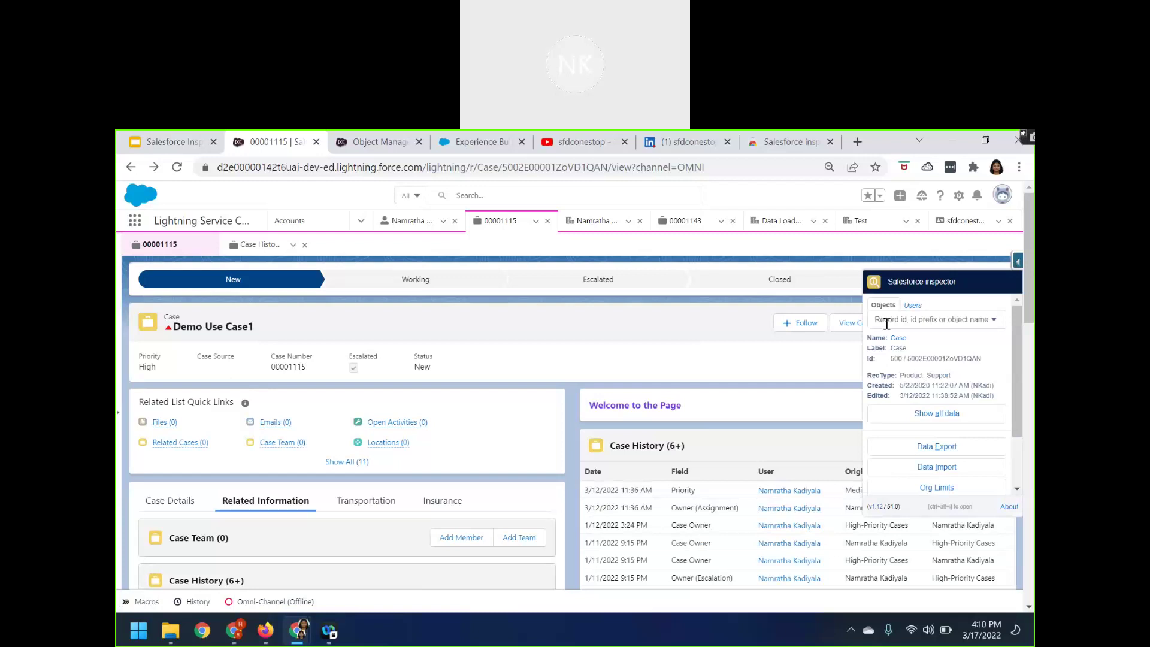
left_click(913, 306)
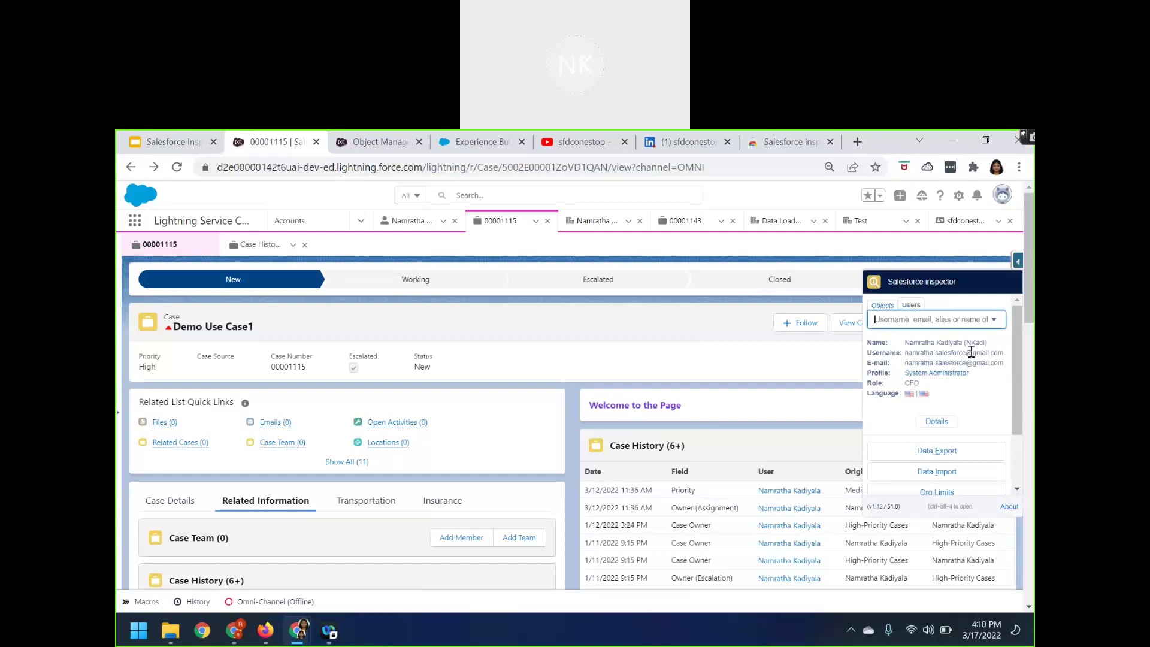
triple_click(915, 375)
left_click(949, 391)
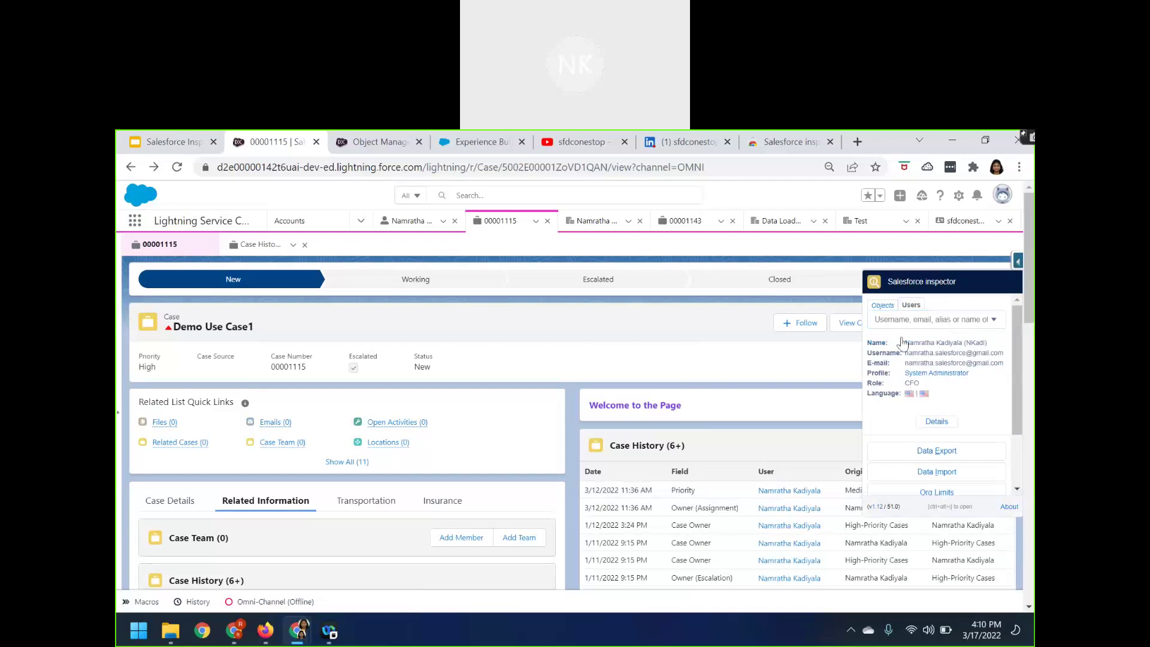
- Switch Salesforce inspector back to Objects and examine the case's record ID and record type
left_click(881, 306)
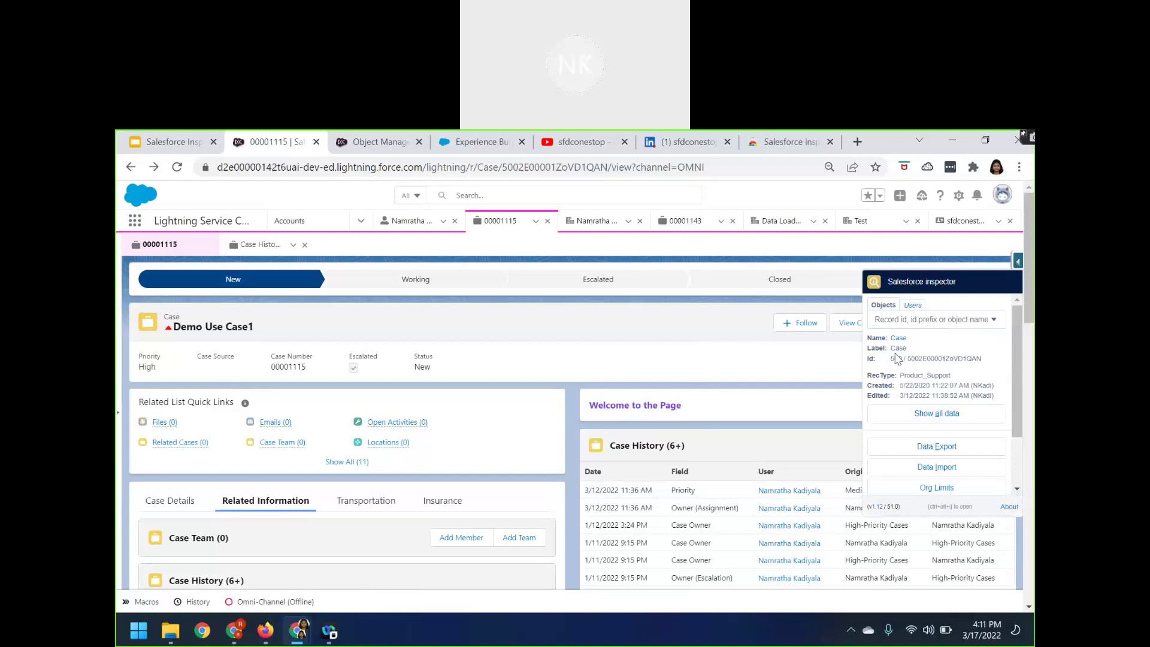
left_click_drag(909, 359, 984, 366)
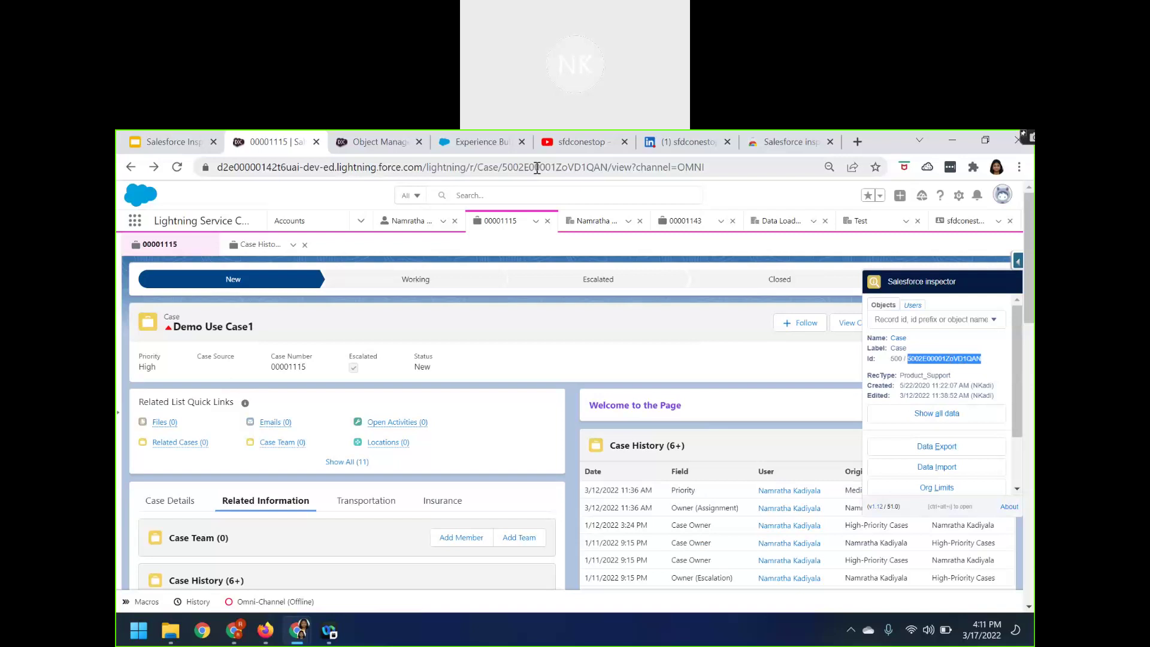
left_click(902, 380)
double_click(933, 375)
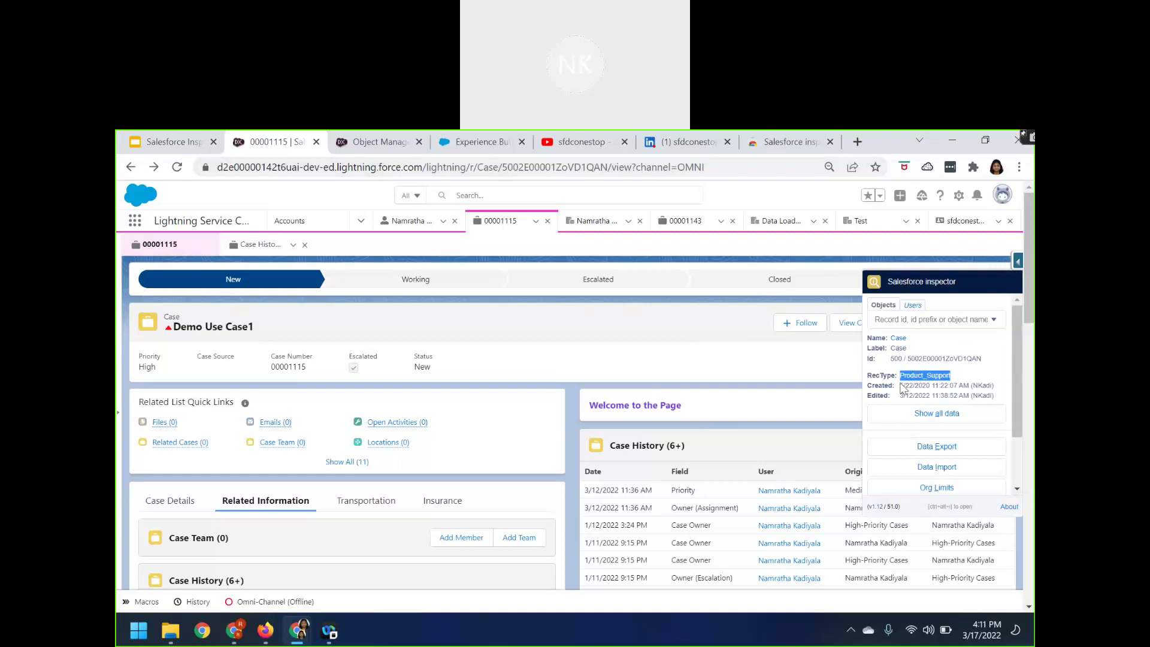
- Check the case's last edited date in Salesforce inspector, show all its data, and look through the listed fields
left_click_drag(900, 396, 1008, 399)
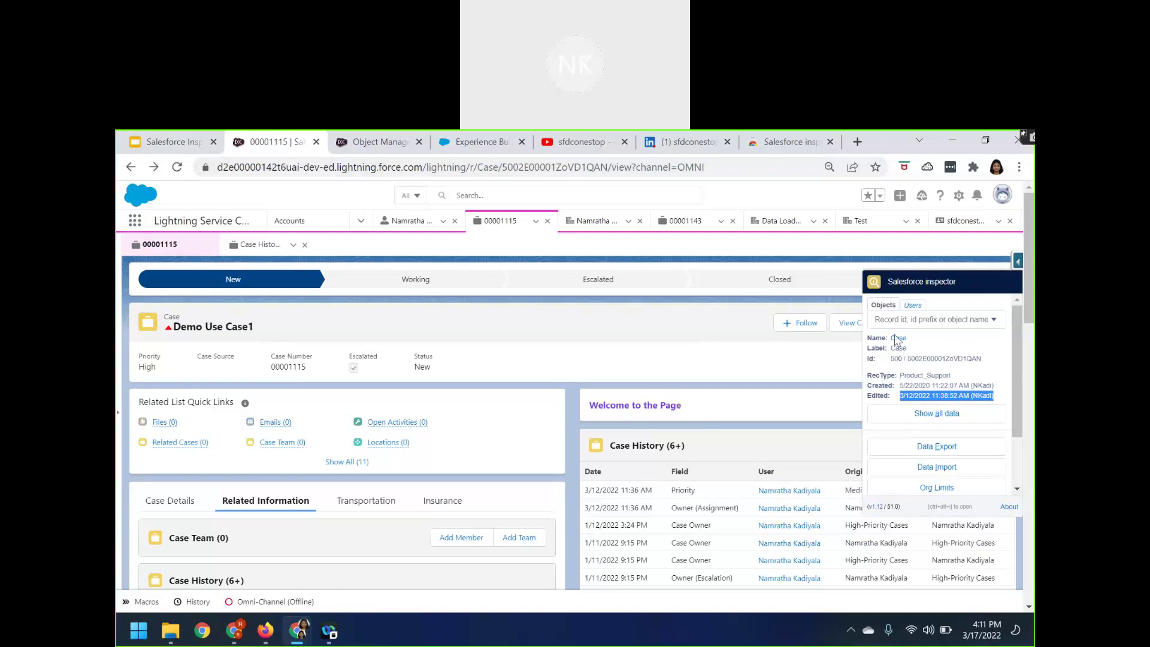
left_click(906, 416)
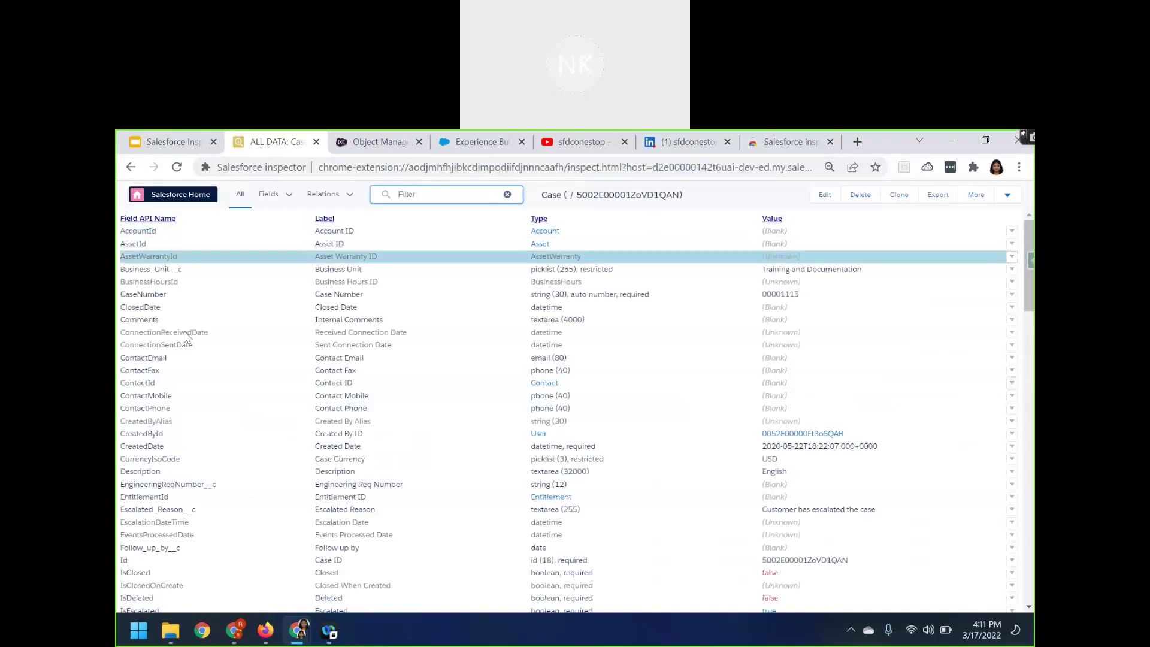
scroll(150, 468, "down", 15)
scroll(159, 485, "up", 20)
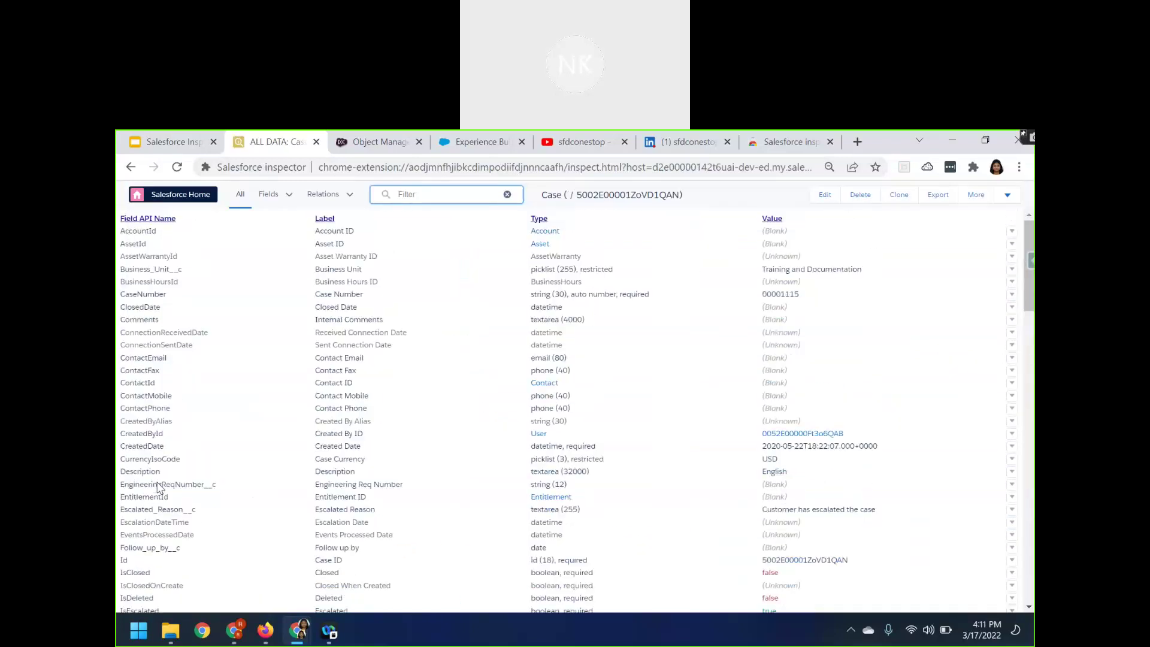
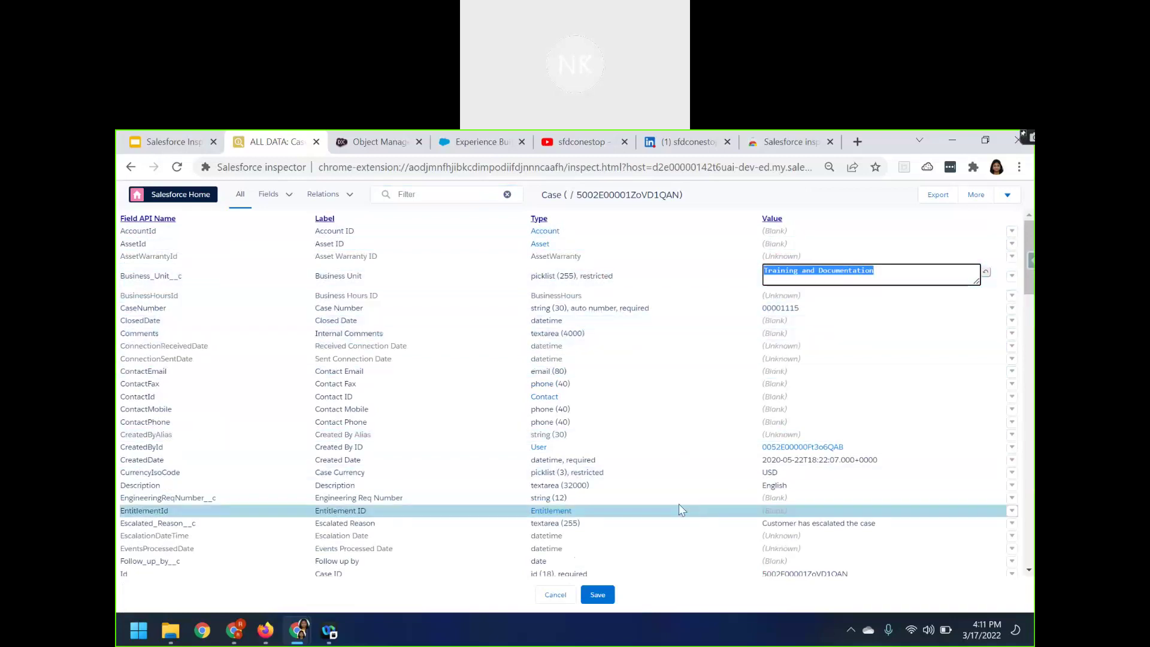
- Edit the case's Escalated Reason by adding the line "escalation" above the existing text, correct its spelling, and save the record
left_click_drag(663, 523, 806, 524)
double_click(805, 524)
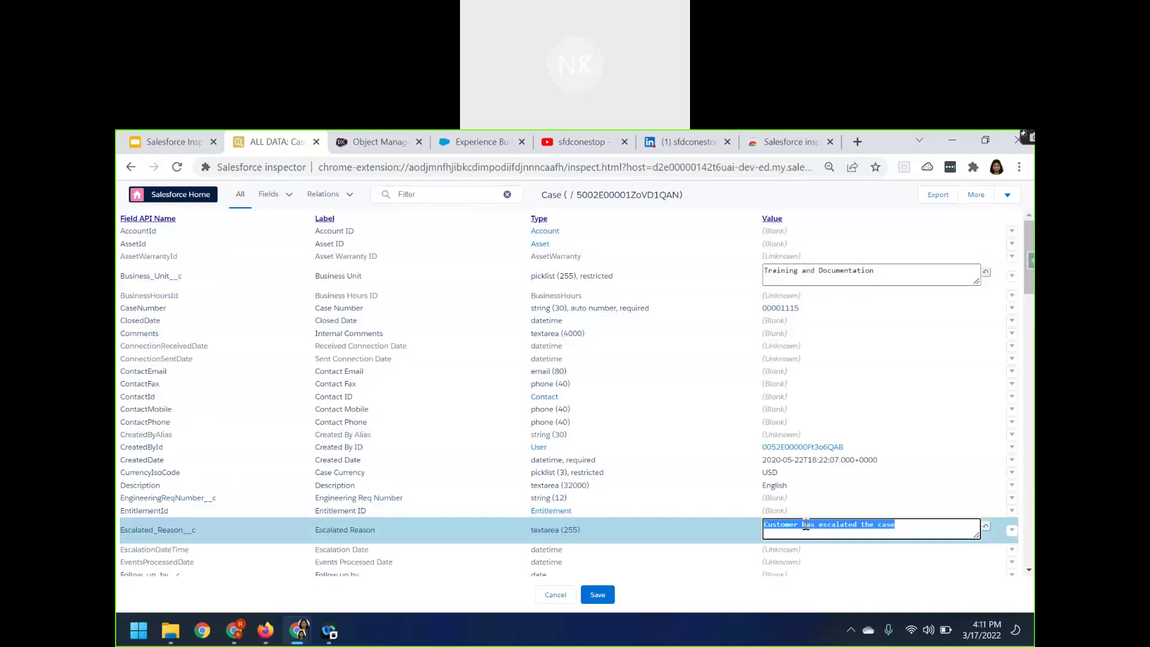
left_click(915, 526)
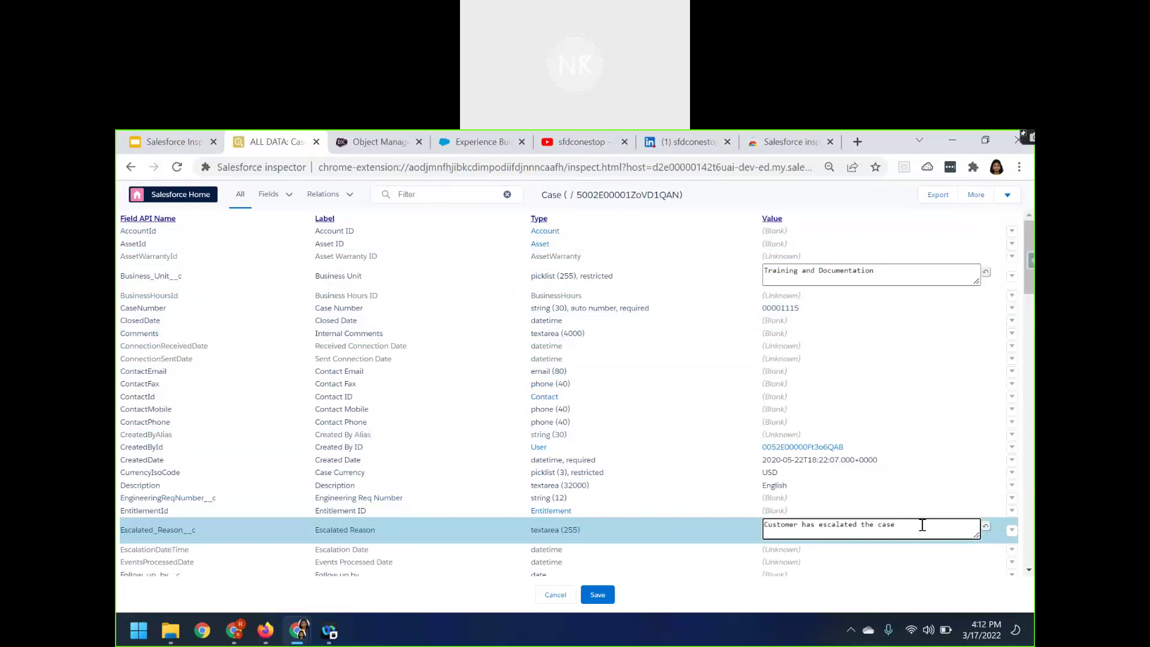
key("Return")
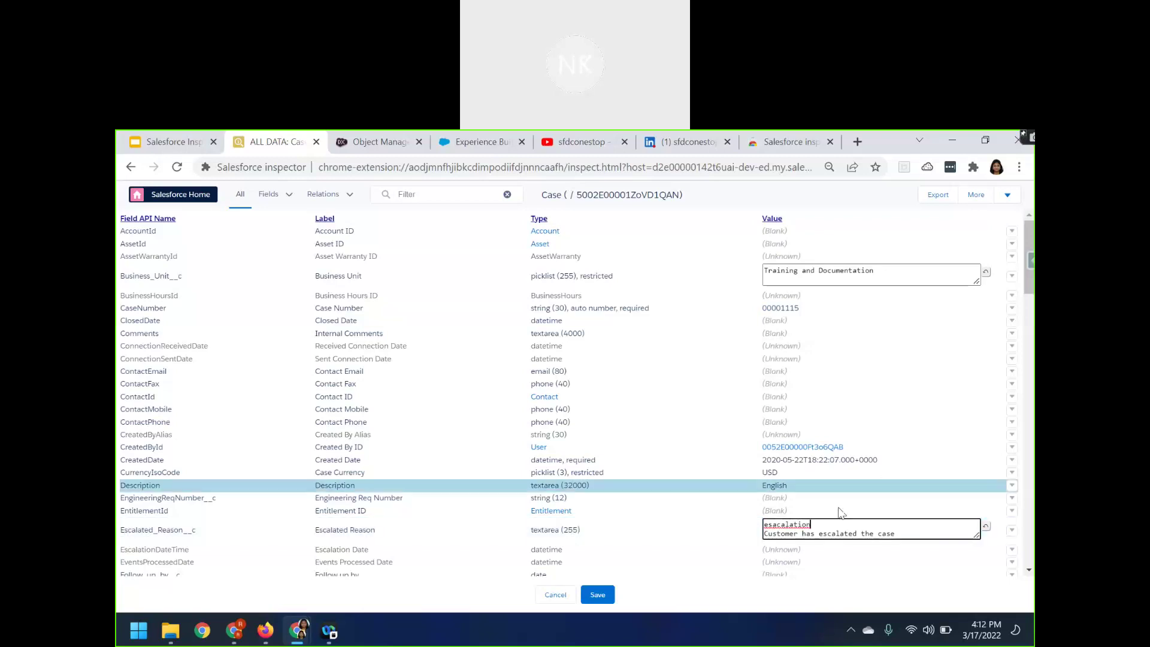
right_click(789, 525)
left_click(855, 350)
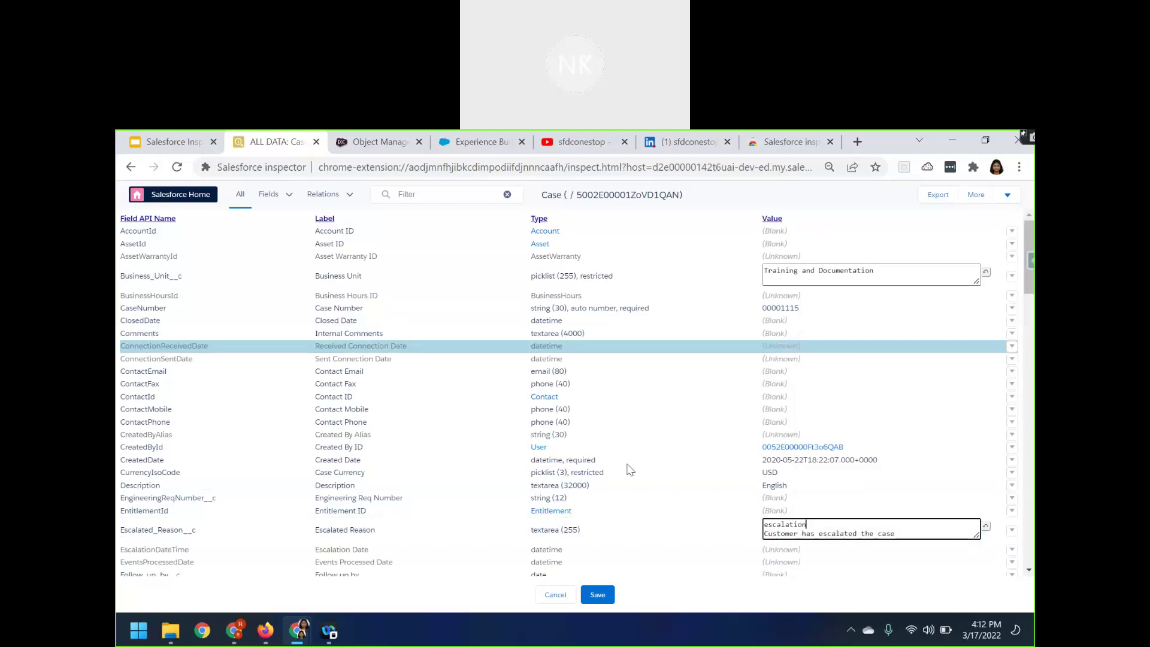
left_click(597, 593)
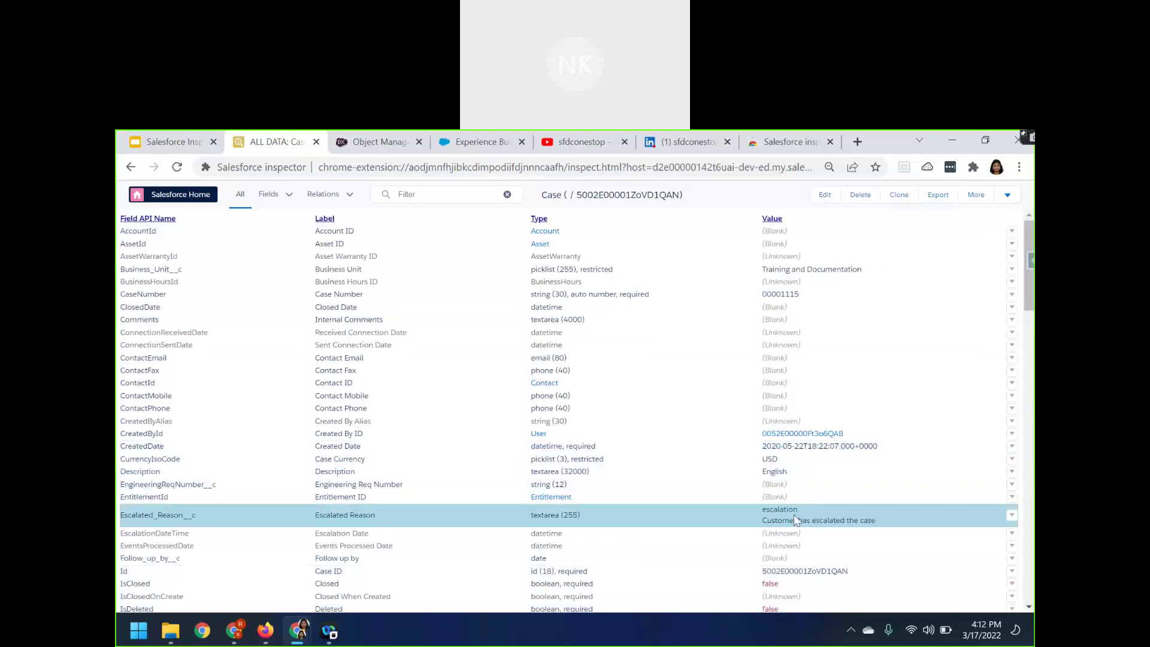
- Show all data of the user in the case's Created By ID field, check the user ID, and return to the case data
scroll(745, 467, "down", 3)
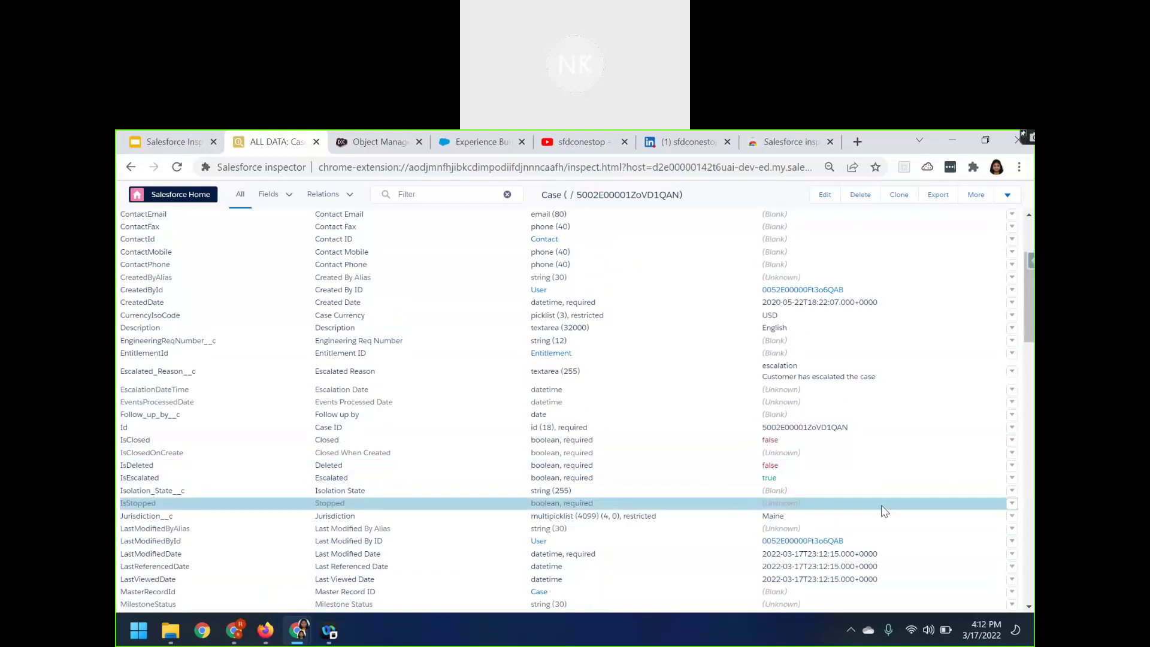
scroll(882, 505, "up", 2)
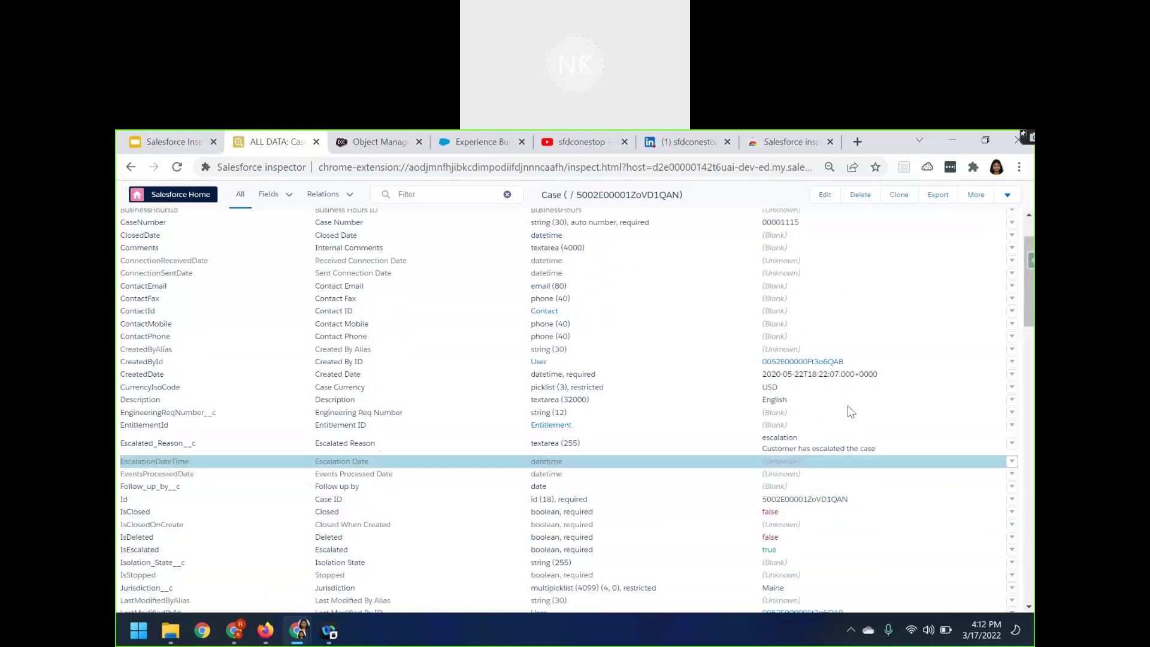
left_click(834, 362)
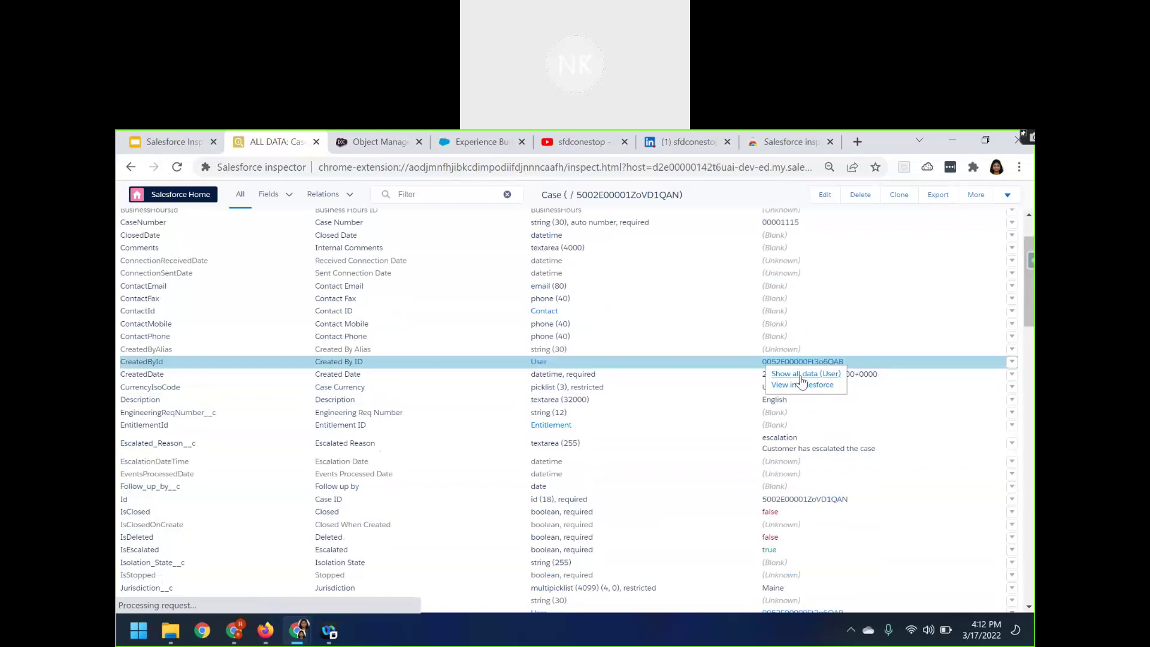
left_click(802, 374)
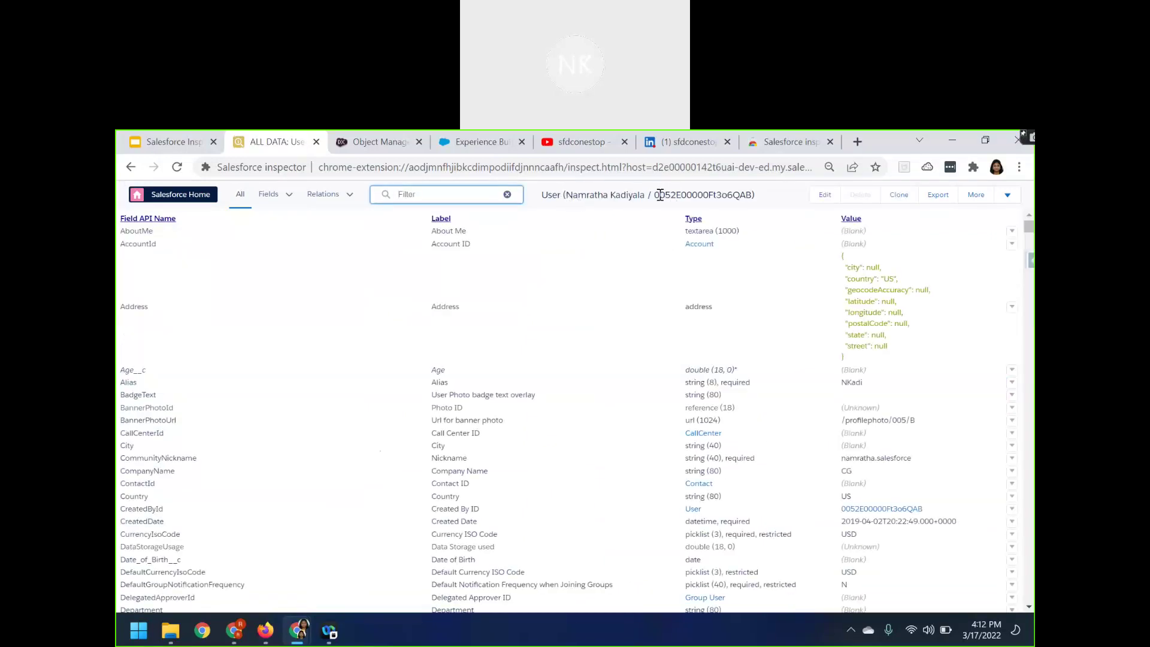
left_click_drag(654, 195, 756, 195)
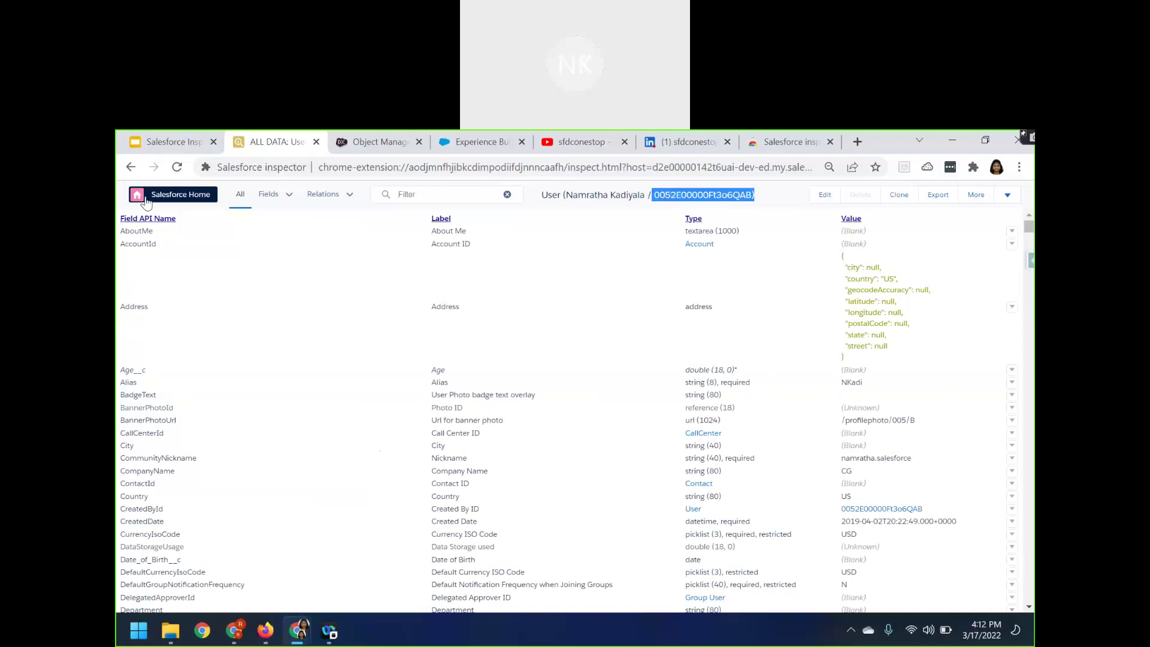
left_click(129, 168)
- Show all data of the case's record type, check its name and ID, and return to the case data
scroll(728, 479, "down", 1)
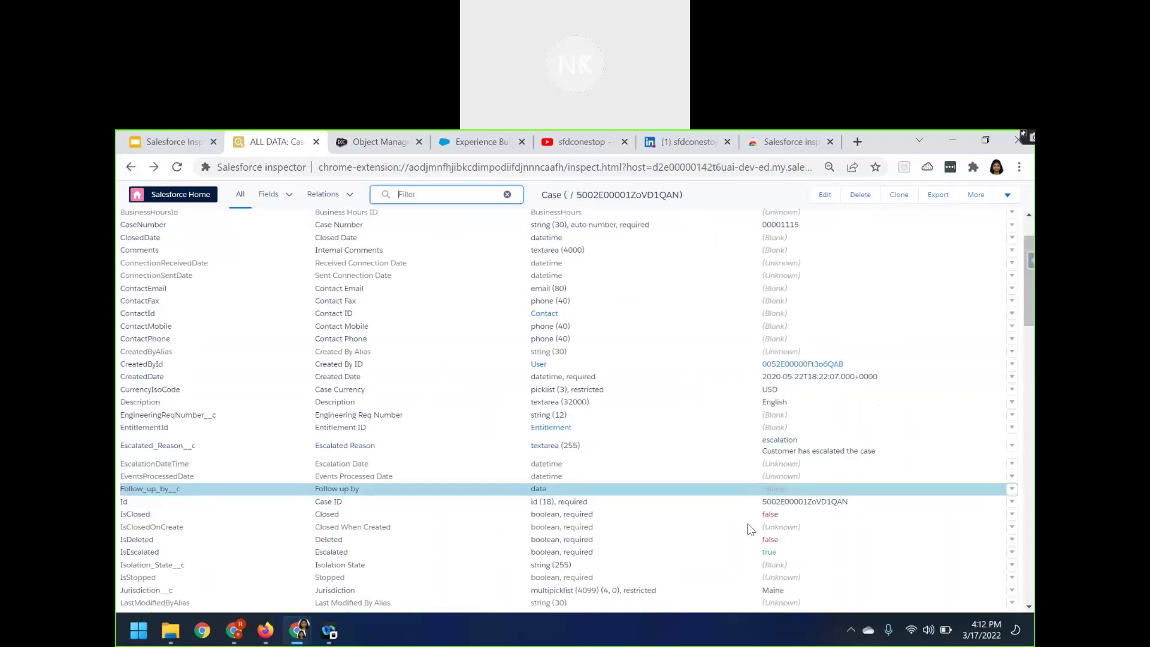
scroll(724, 526, "down", 5)
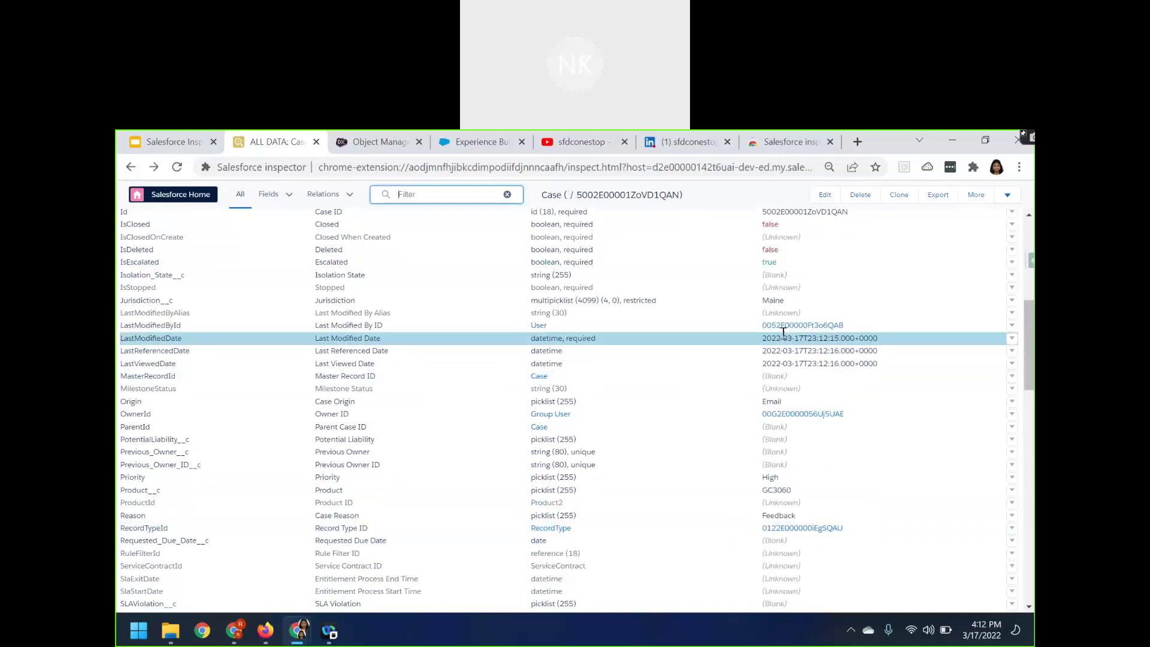
right_click(800, 531)
left_click(790, 528)
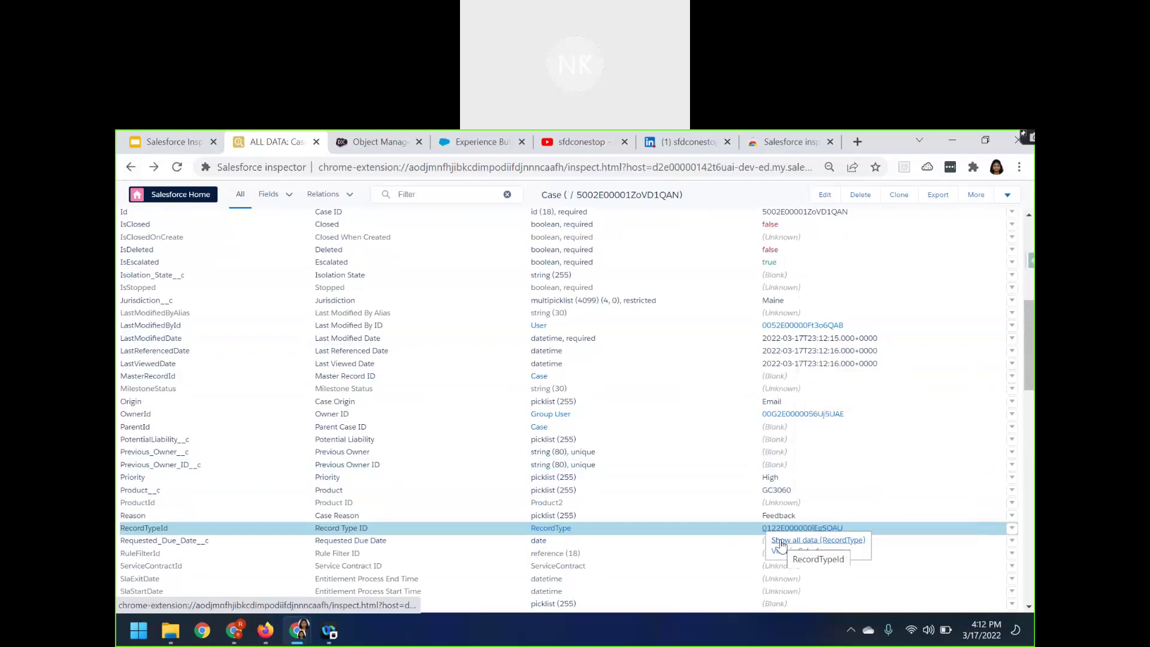
left_click(780, 542)
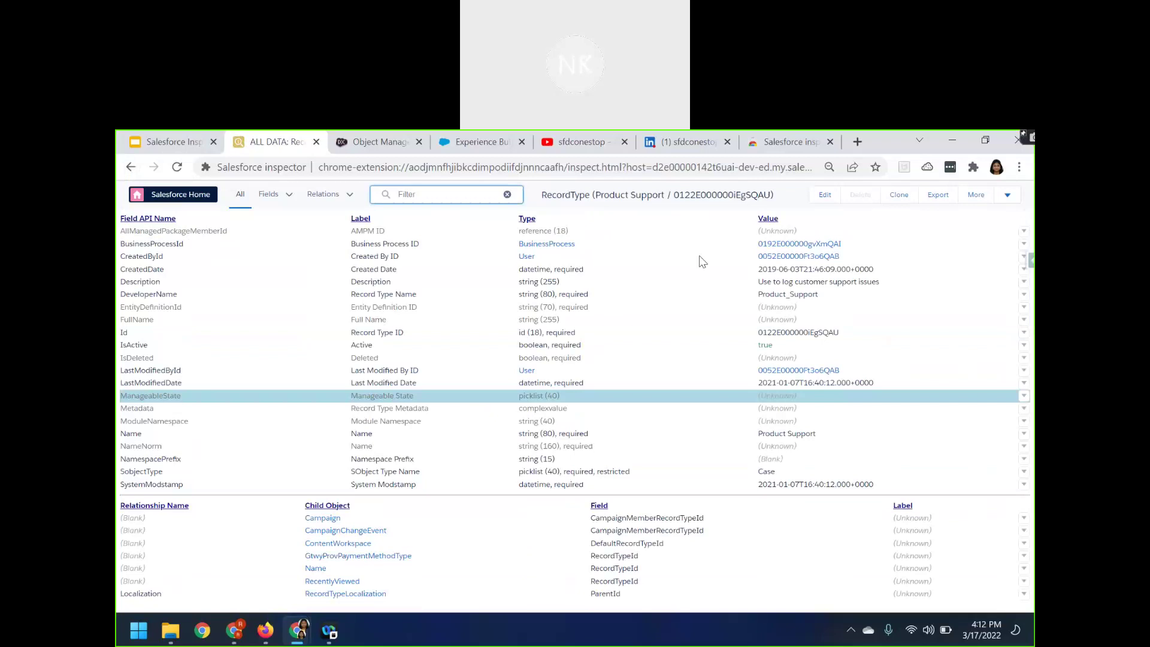
left_click_drag(597, 196, 781, 201)
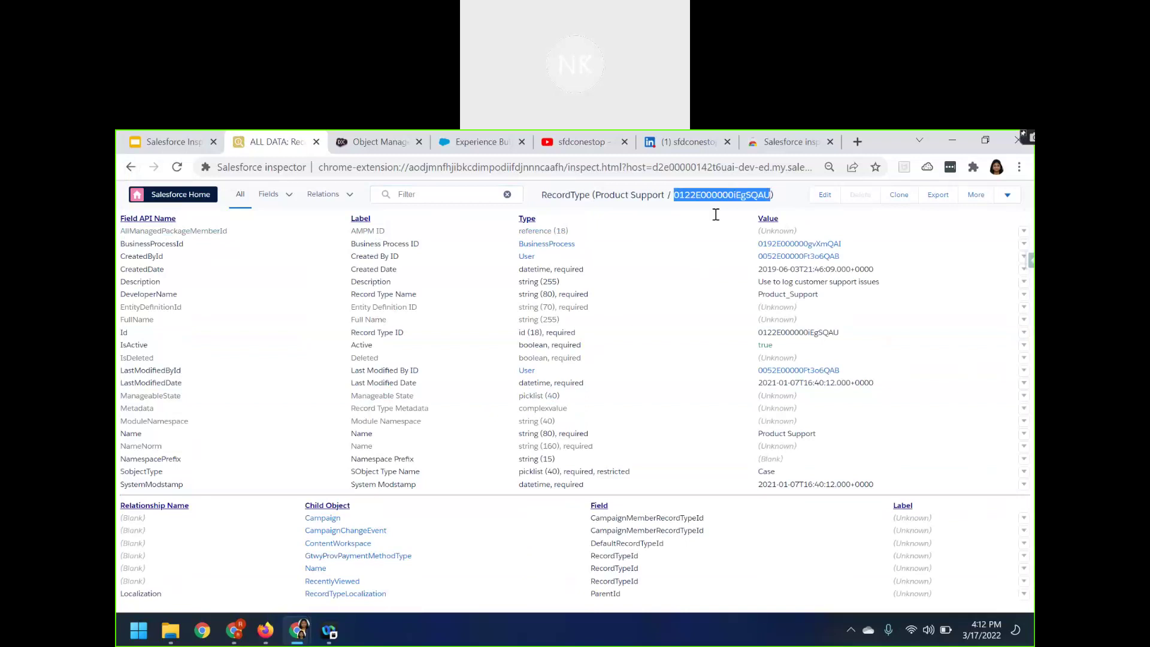
left_click(131, 167)
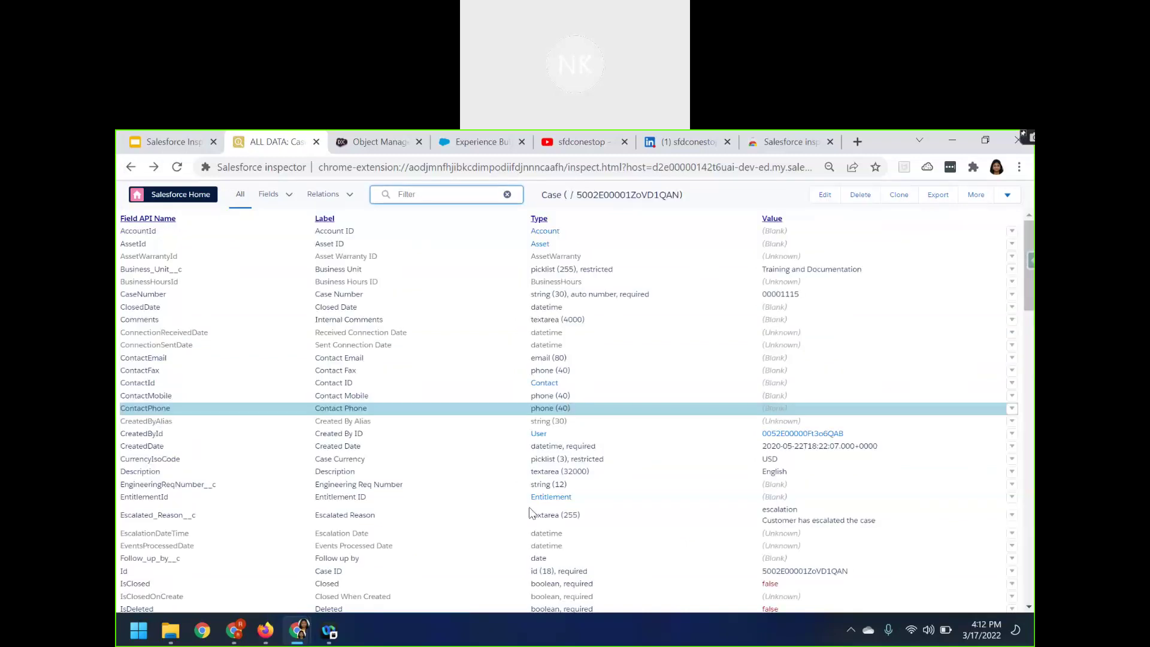
- Examine the case's remaining fields and child object relationships, and return to the case record page
scroll(529, 509, "down", 10)
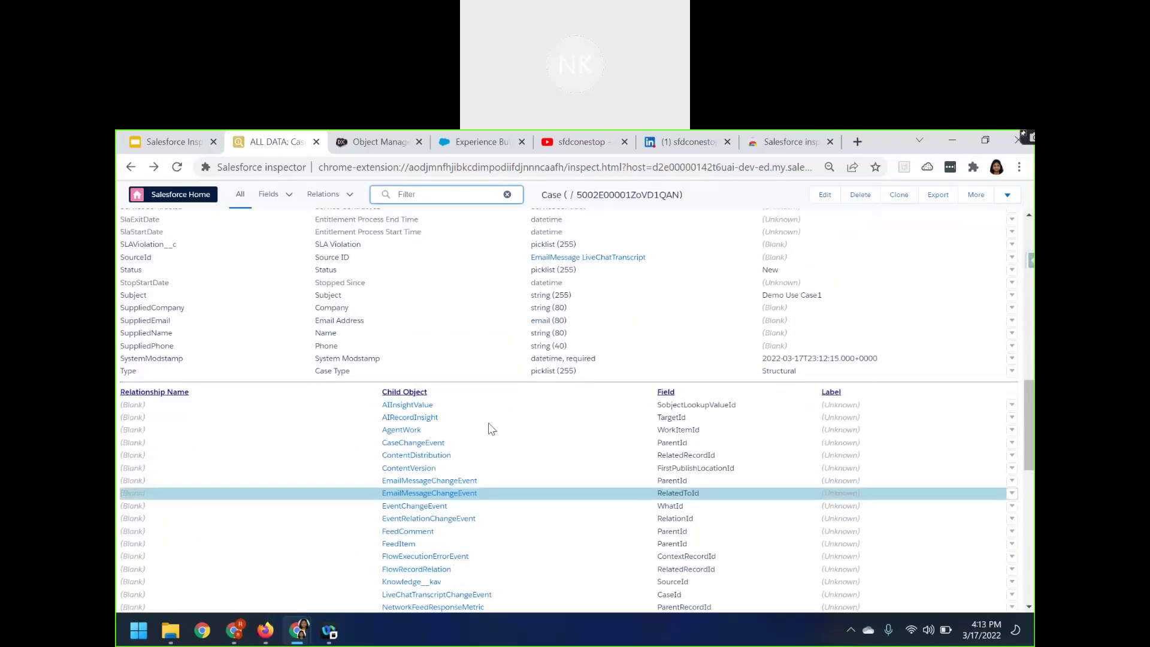
scroll(644, 539, "down", 5)
scroll(644, 539, "up", 15)
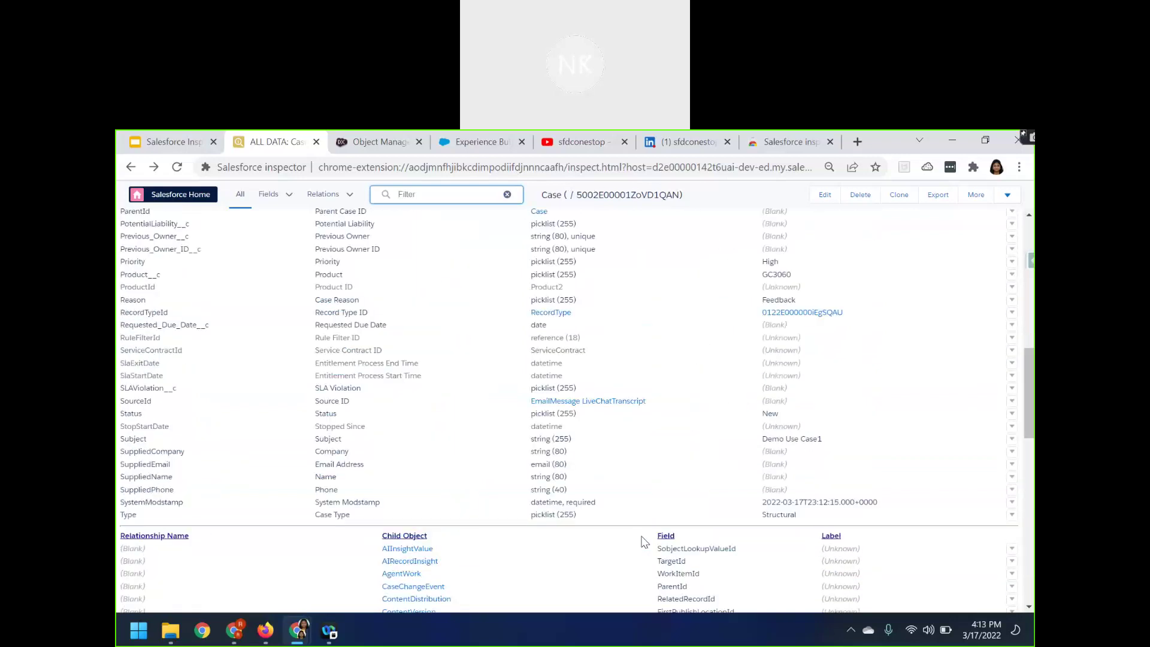
scroll(707, 527, "down", 10)
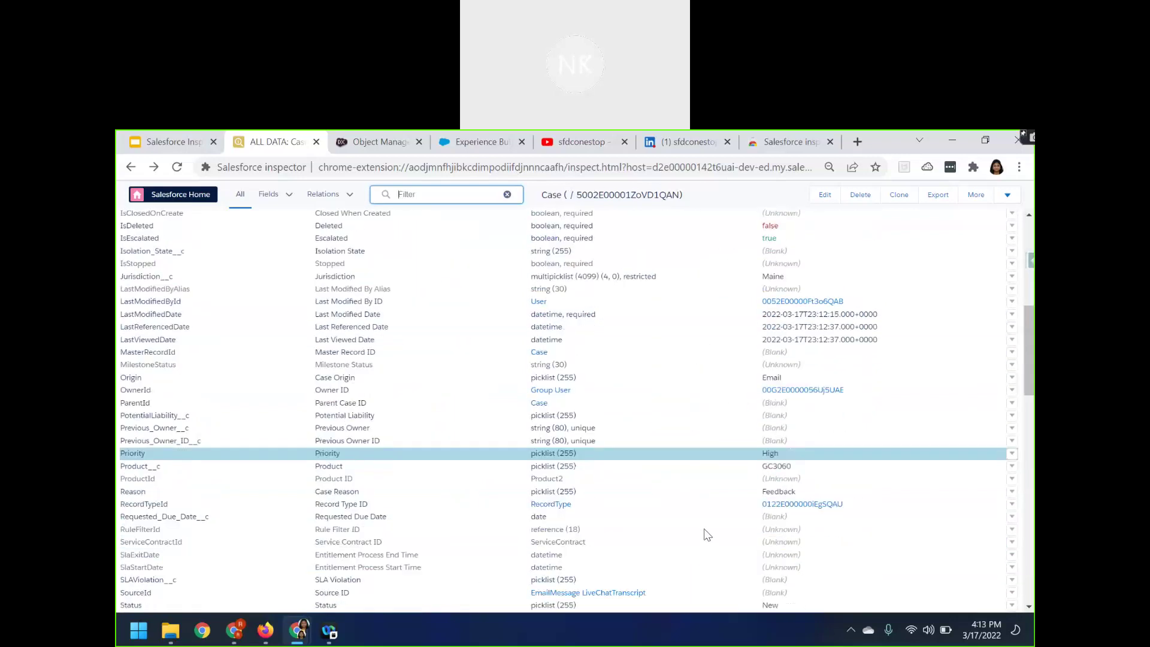
scroll(706, 533, "up", 12)
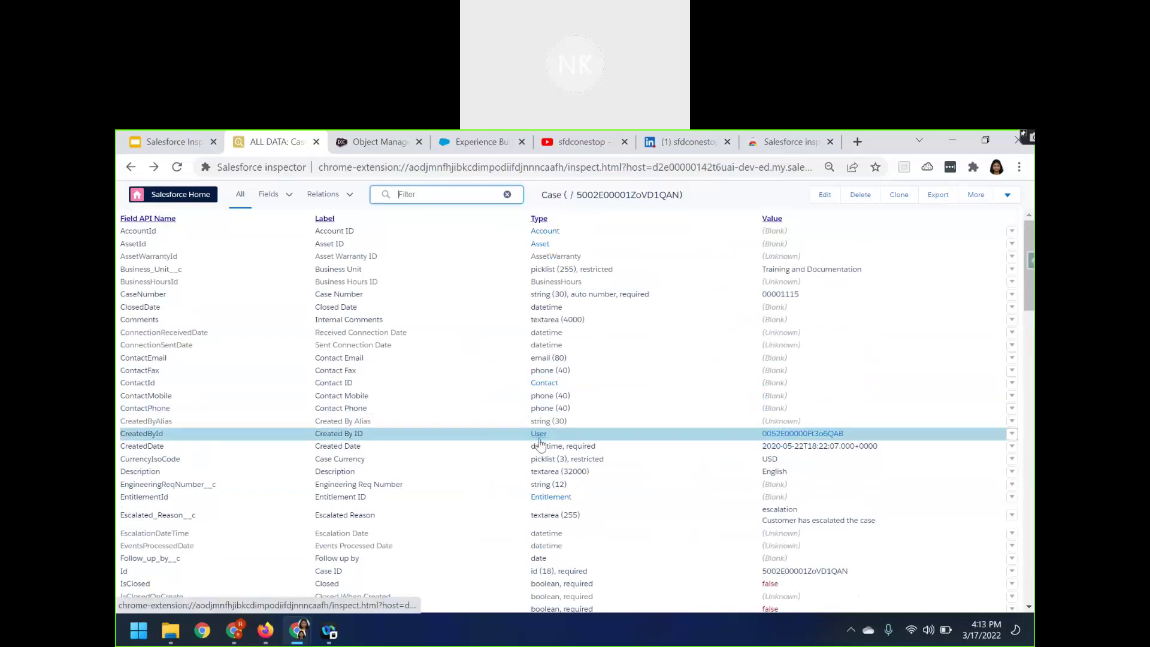
left_click(131, 168)
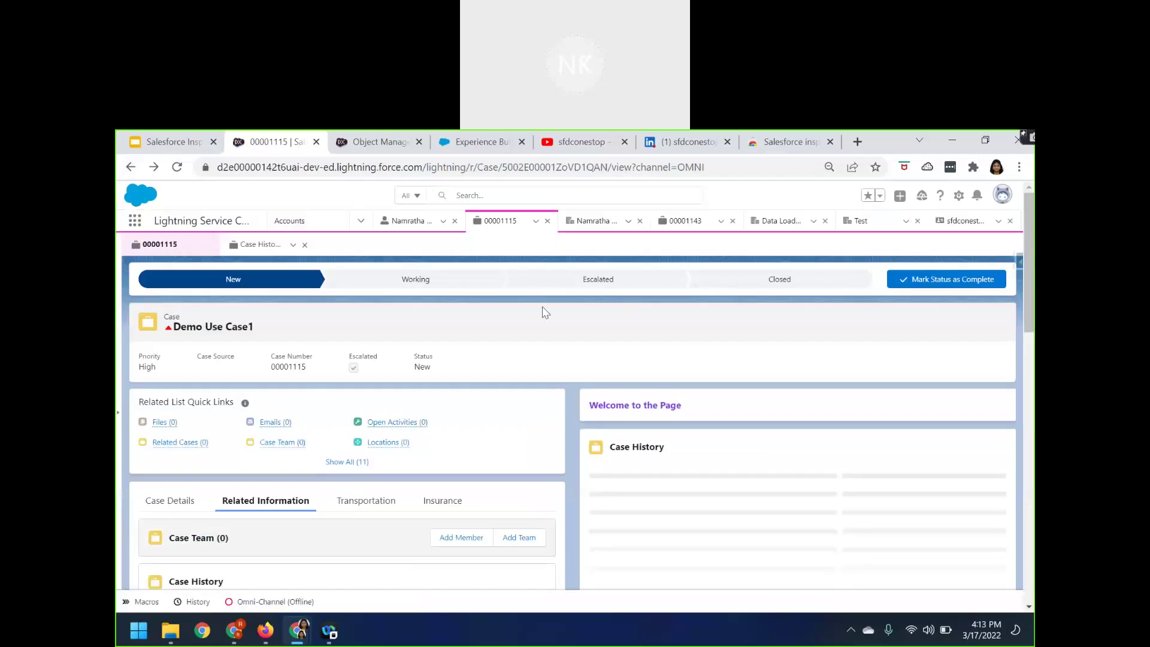
- View the sfdconestop contact's object name and record ID in Salesforce inspector, and open its related sfdconestop customer account
left_click(951, 224)
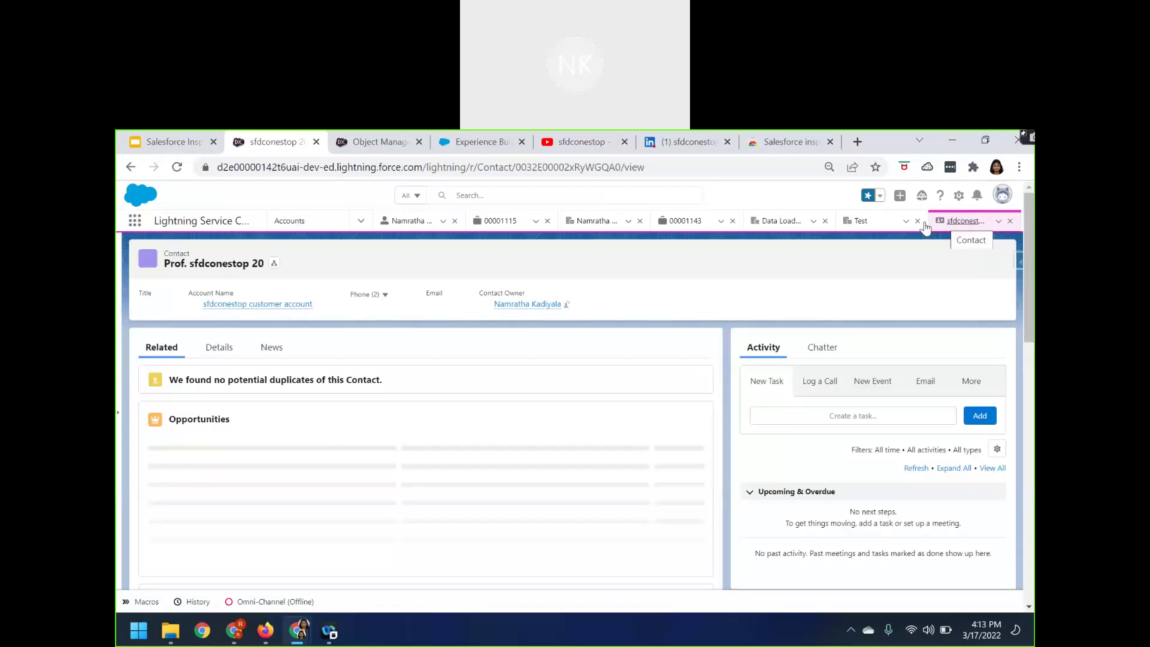
left_click(1017, 259)
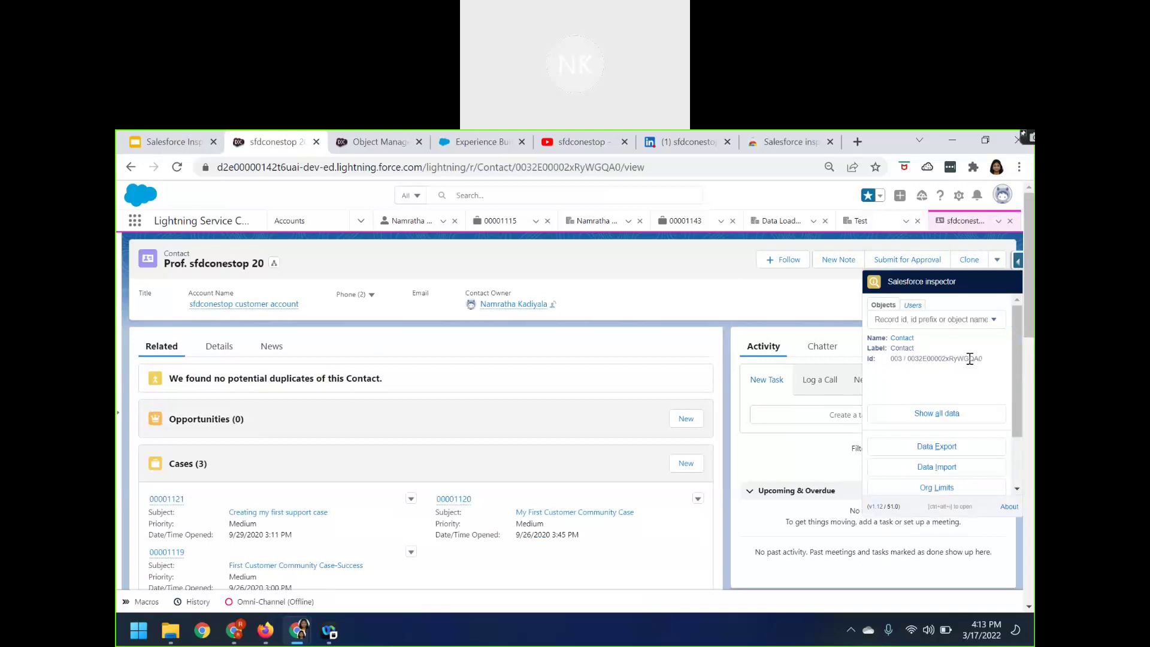
left_click(269, 305)
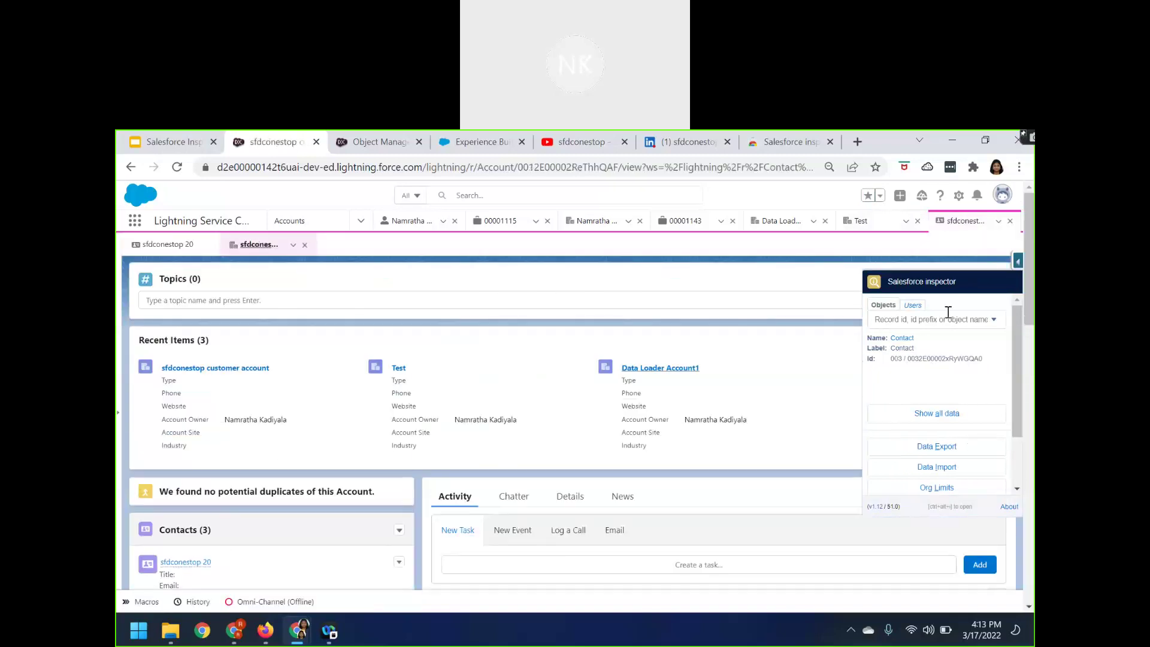
- Reopen Salesforce inspector on the account, show all data, examine its field names, types and values, and return to the account record
left_click(1016, 262)
left_click(1016, 262)
left_click(937, 413)
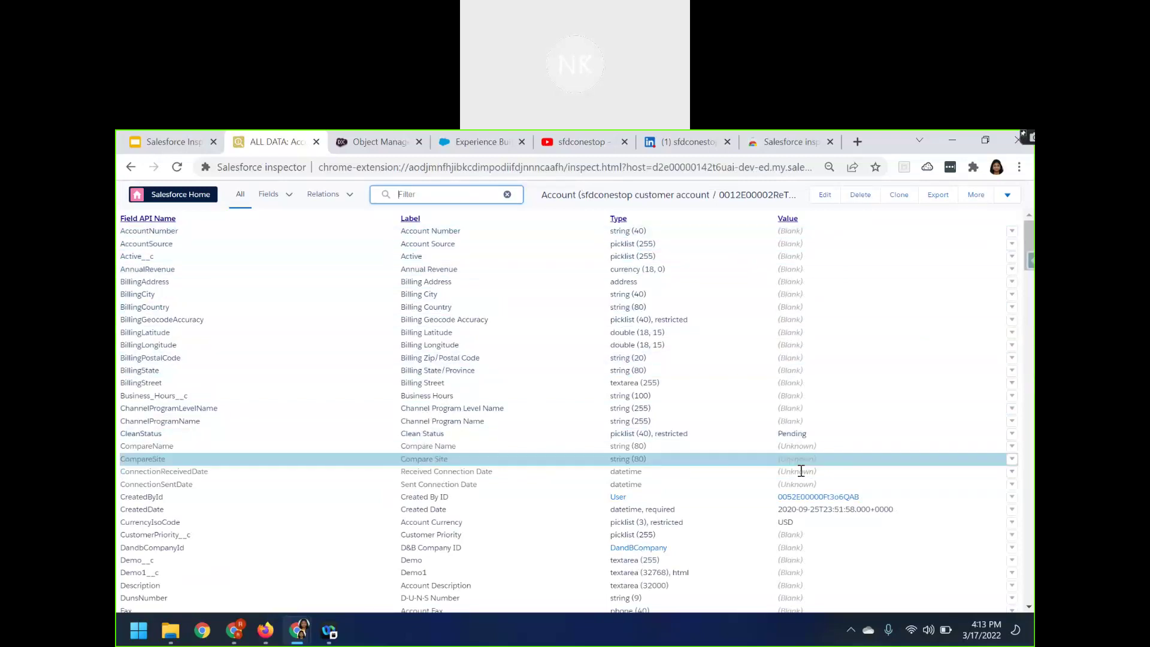
scroll(802, 426, "down", 10)
scroll(802, 426, "up", 10)
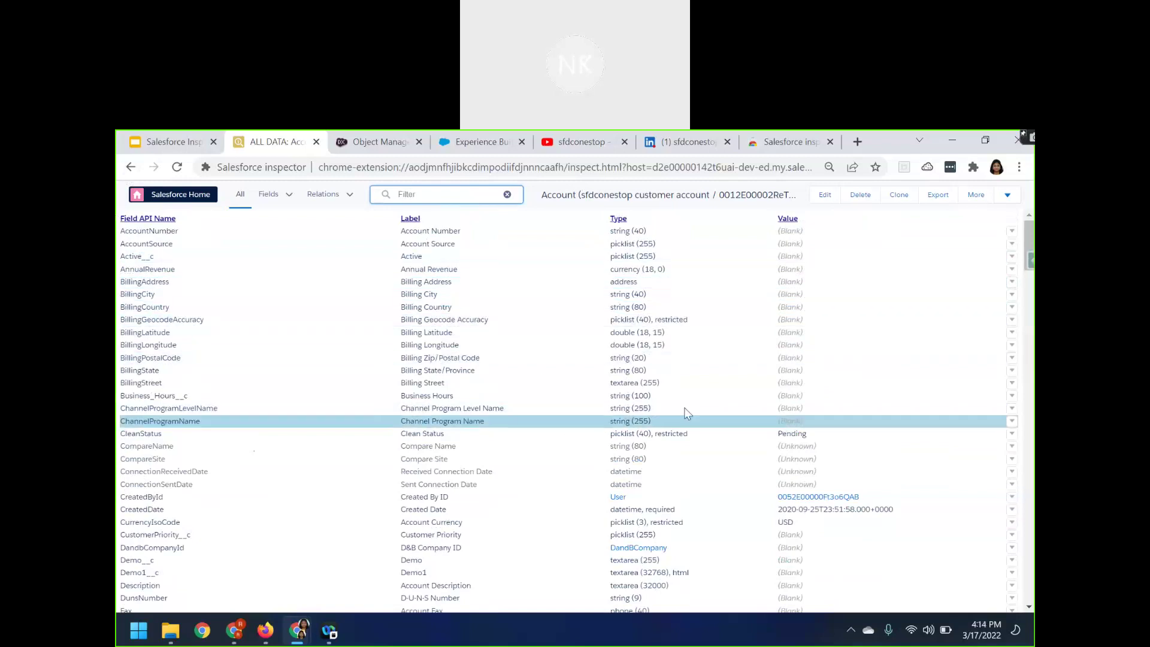
key("alt+Left")
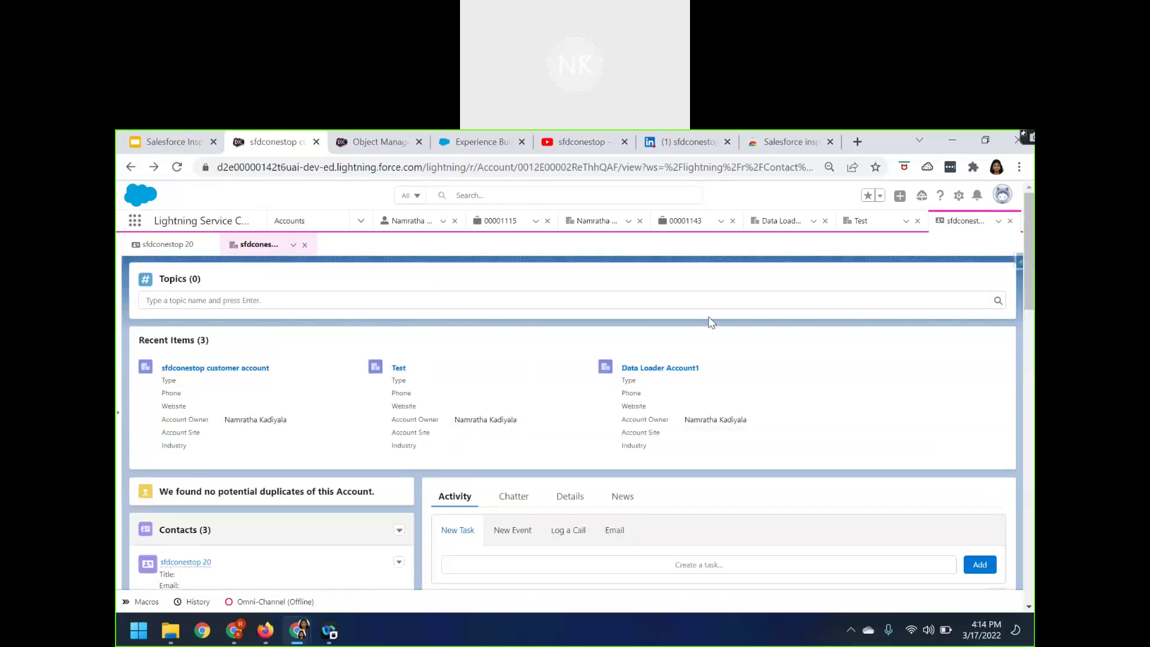
- Open Org Limits from Salesforce inspector and examine the org's usage, particularly data storage and file storage
left_click(1018, 264)
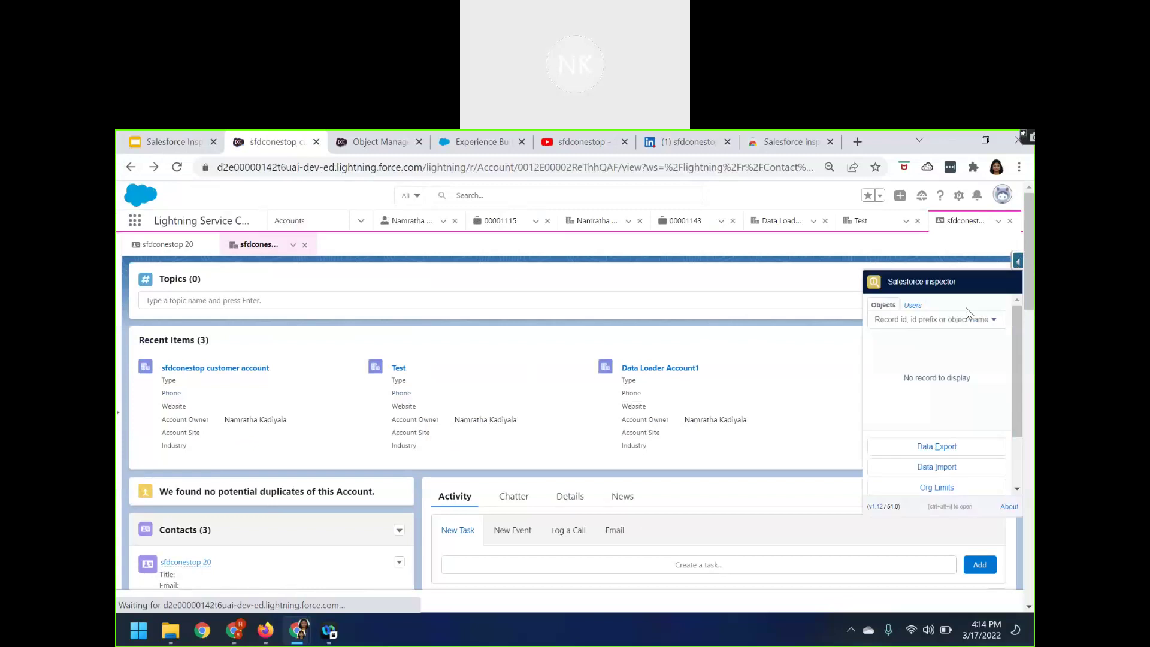
scroll(958, 359, "down", 2)
left_click(916, 420)
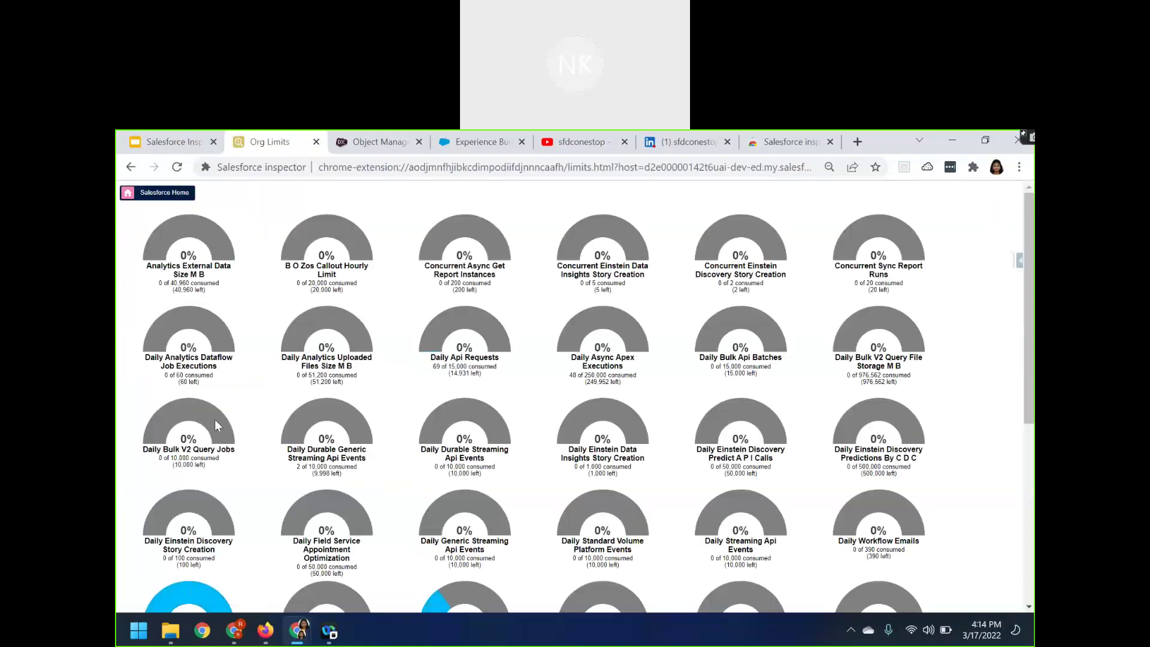
scroll(221, 435, "down", 2)
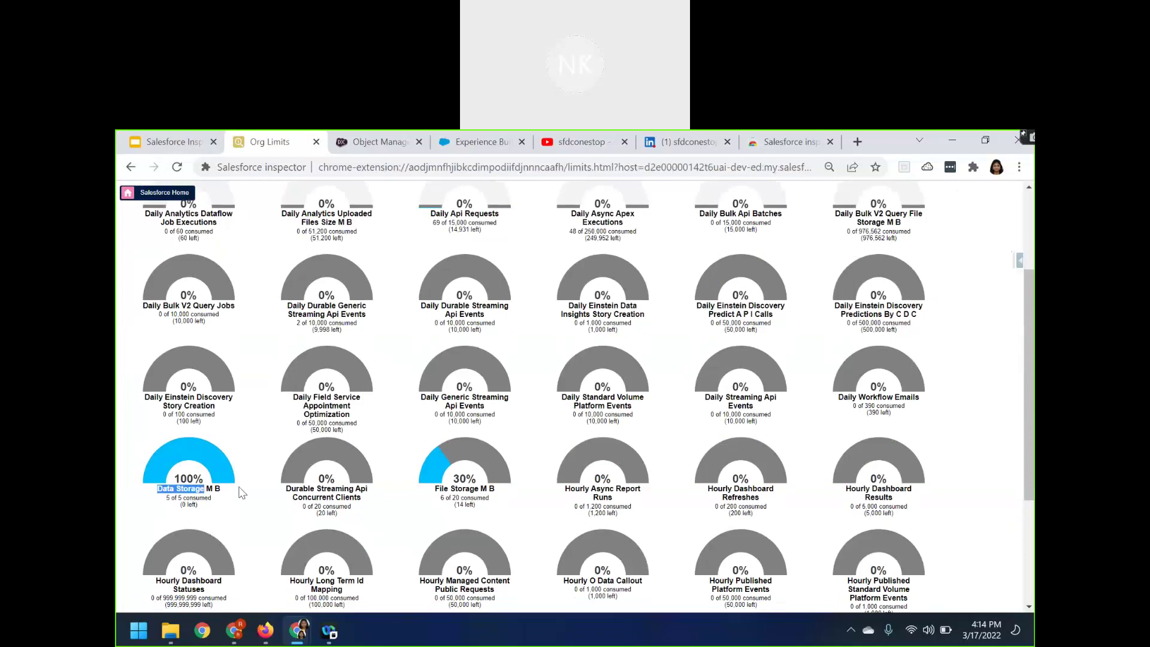
left_click_drag(243, 492, 214, 501)
left_click(172, 496)
left_click_drag(438, 488, 500, 490)
scroll(423, 518, "up", 2)
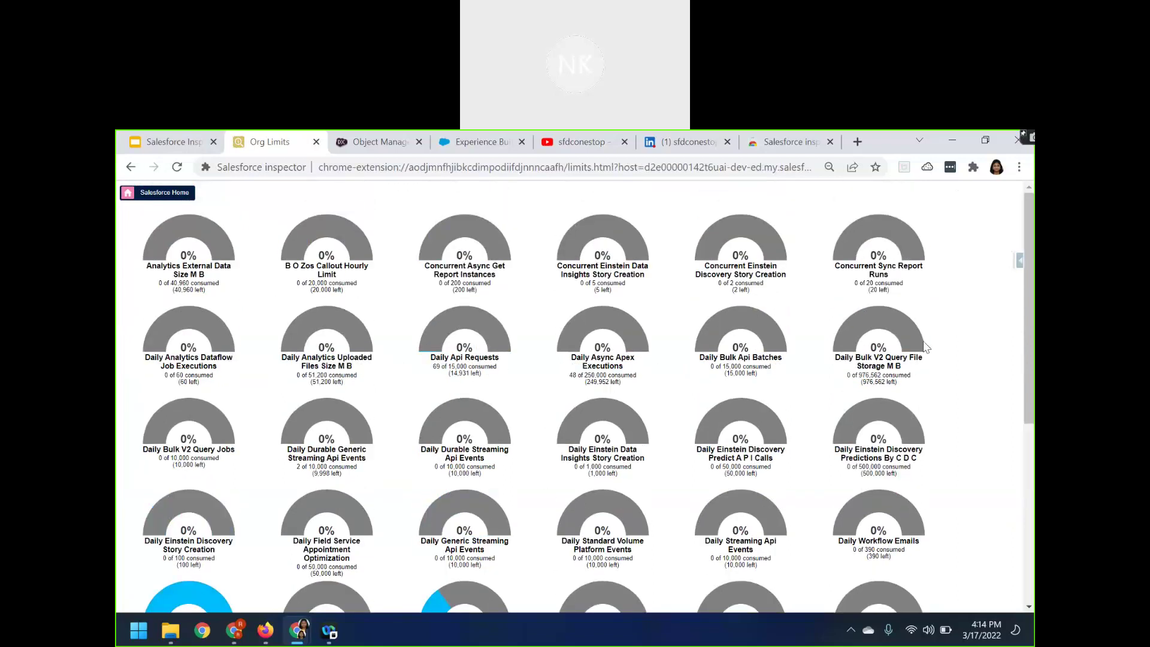
- Examine the rest of the org limits and return to the sfdconestop customer account record
scroll(956, 402, "down", 2)
scroll(956, 402, "up", 2)
left_click(131, 168)
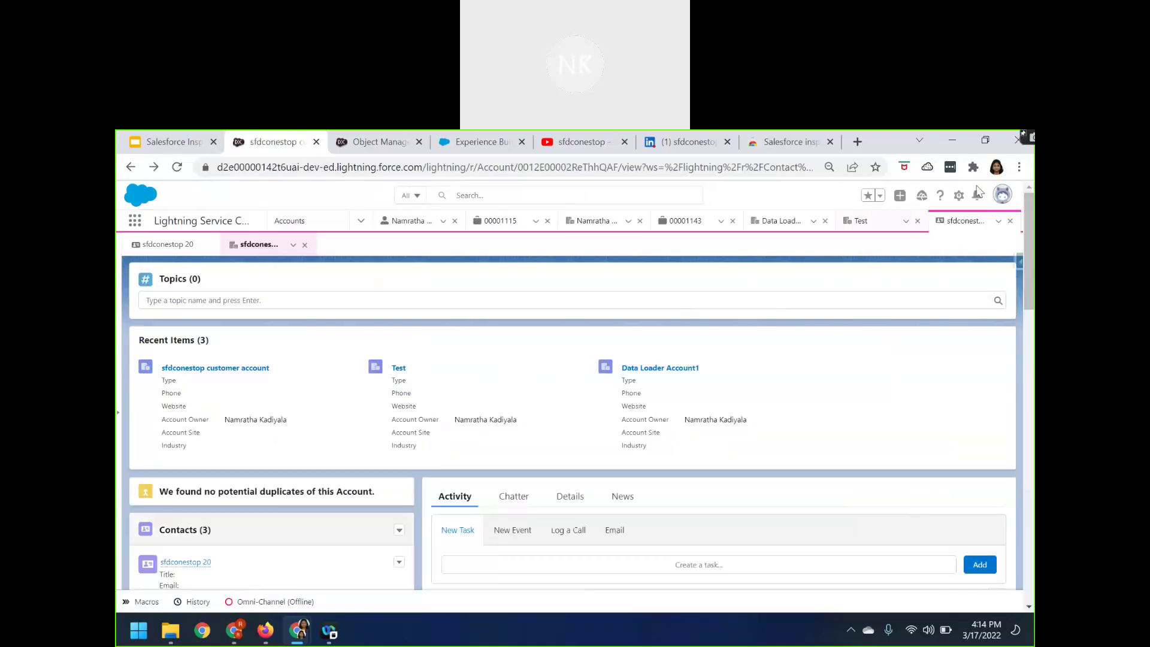
- Open the Data Loader Account1 record and go to Setup Home through Salesforce inspector
left_click(959, 197)
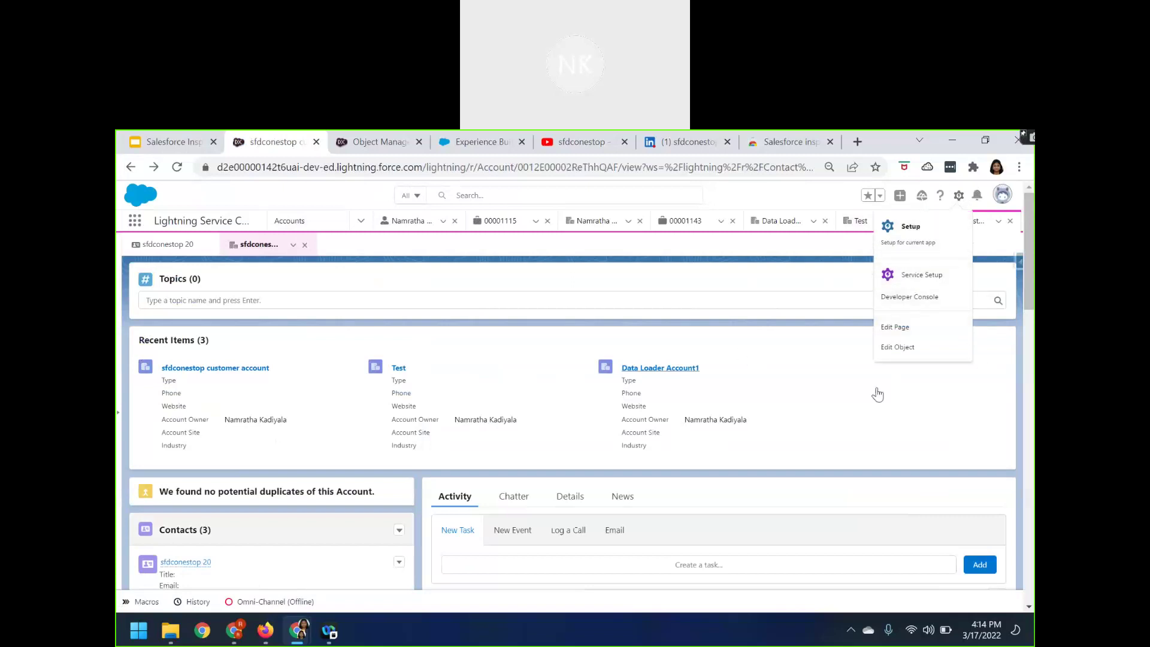
left_click(1019, 309)
left_click(1018, 263)
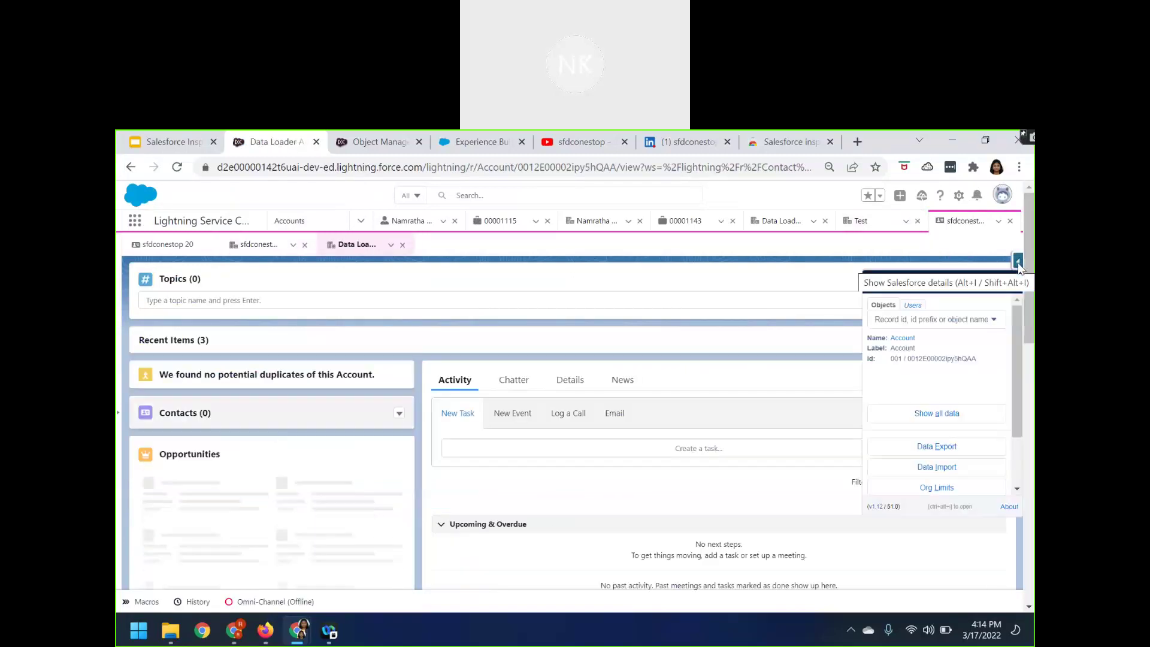
scroll(934, 467, "down", 2)
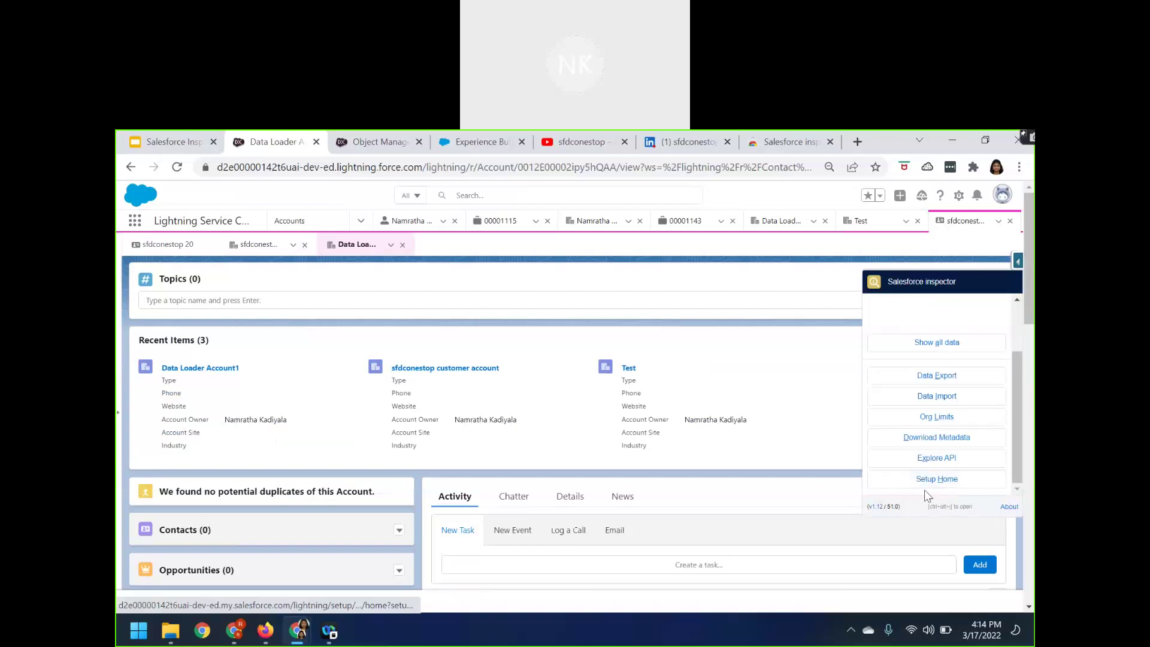
left_click(925, 479)
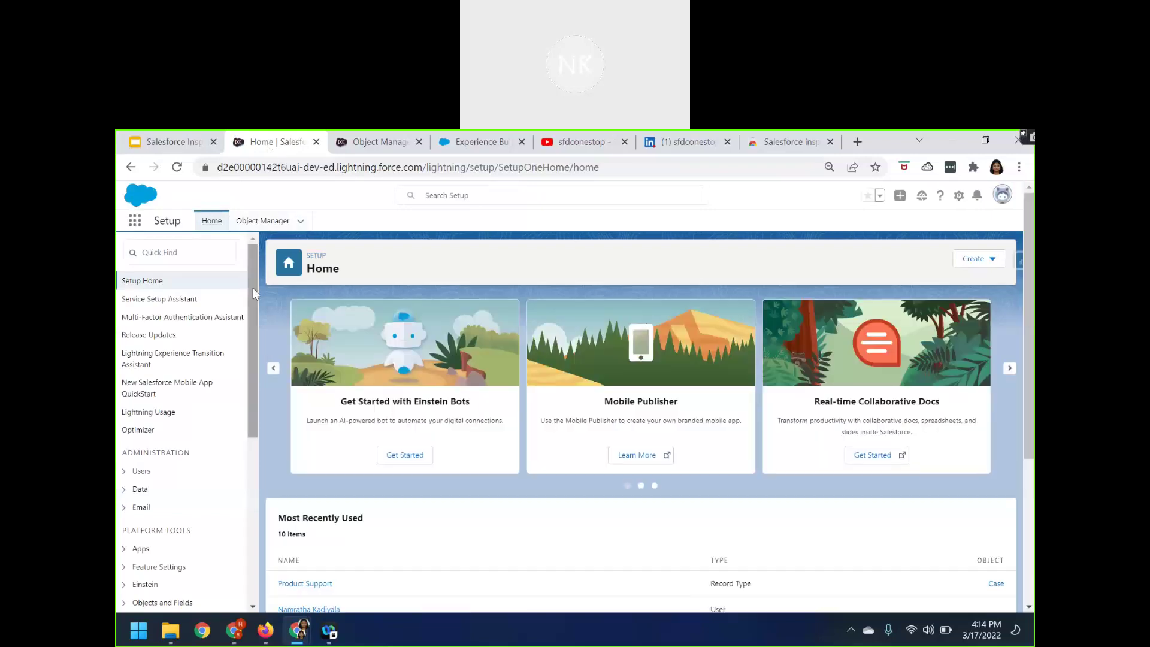
- Open Explore API from Salesforce inspector, view the listed services data version URLs, and return to Setup Home
left_click(130, 167)
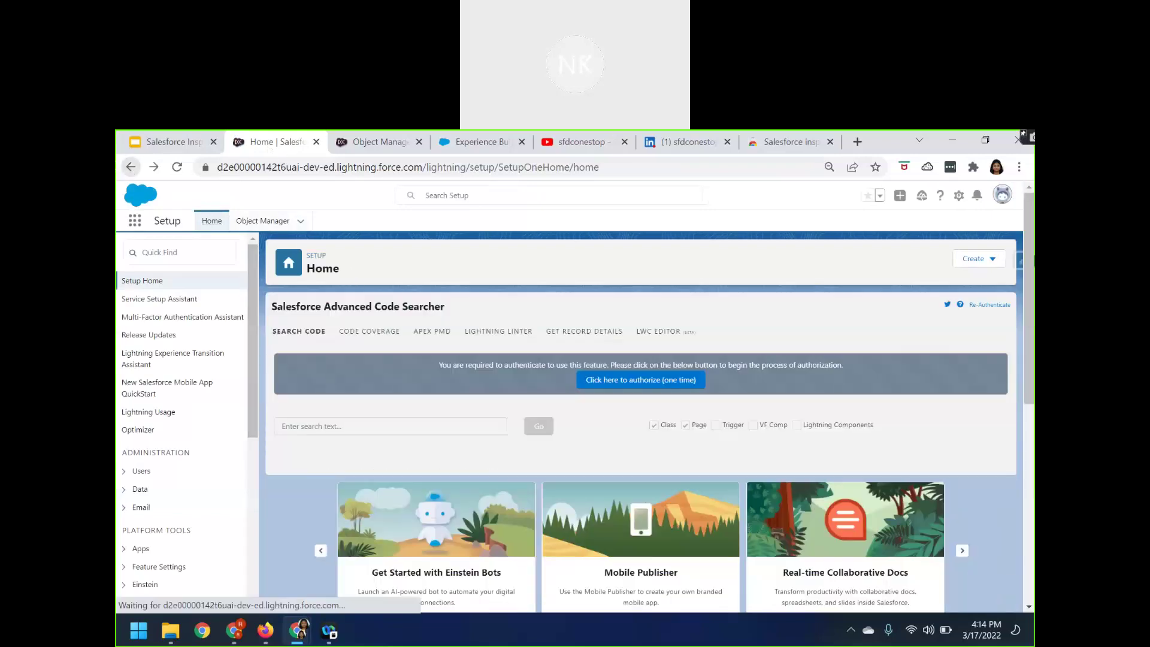
left_click(1017, 262)
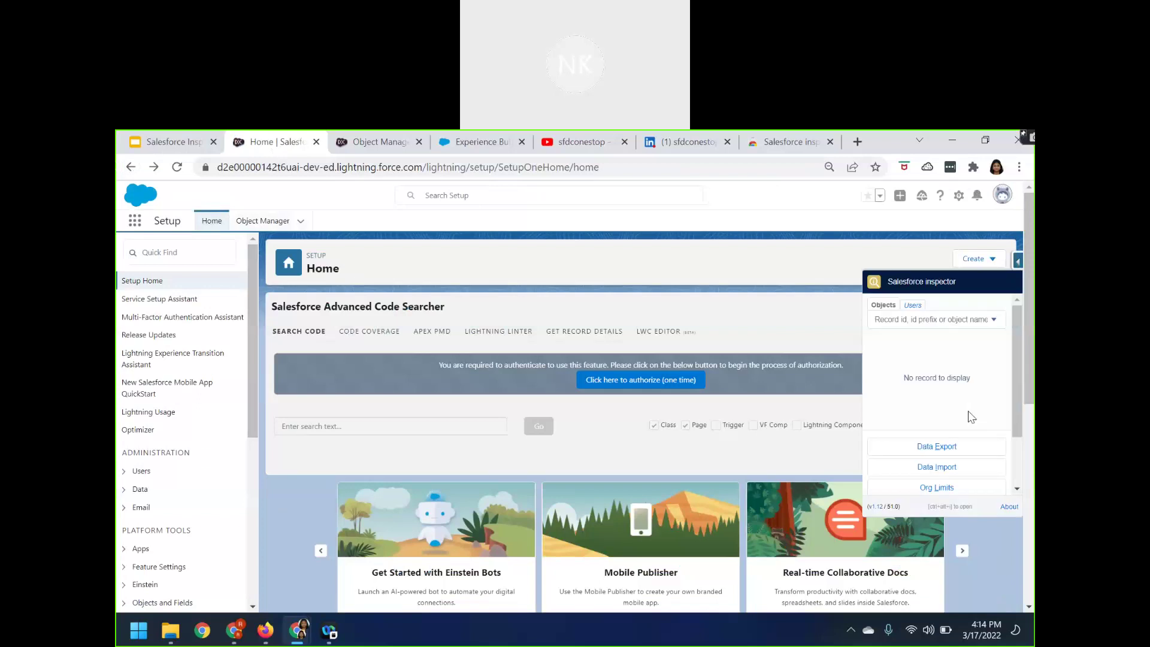
scroll(937, 435, "down", 2)
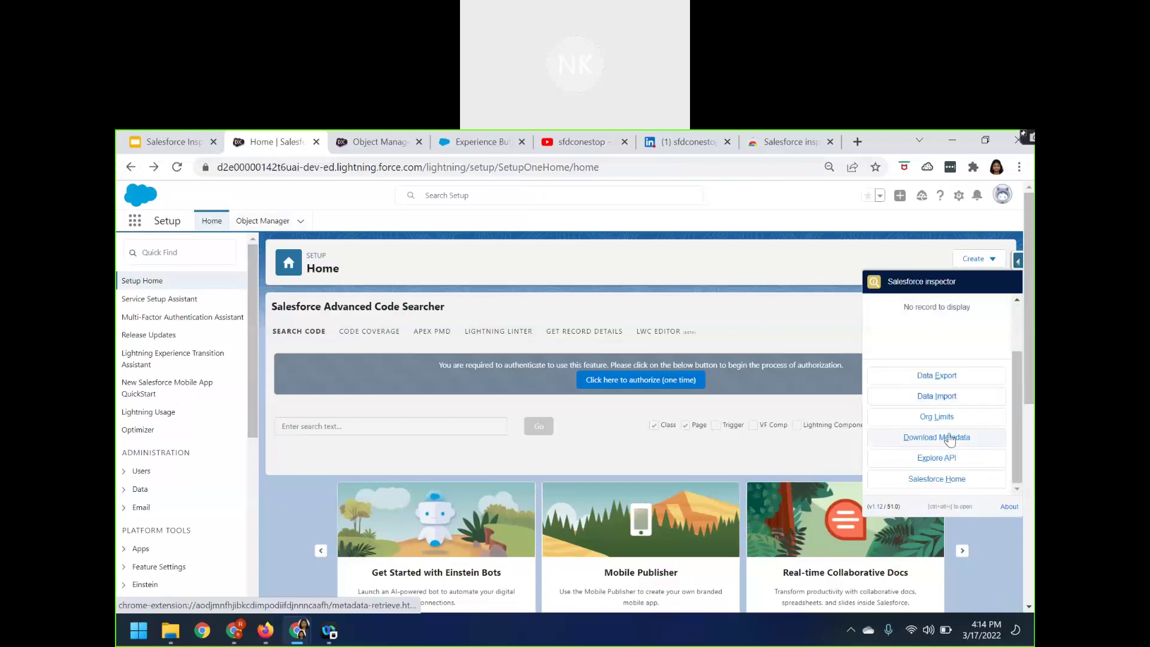
left_click(932, 459)
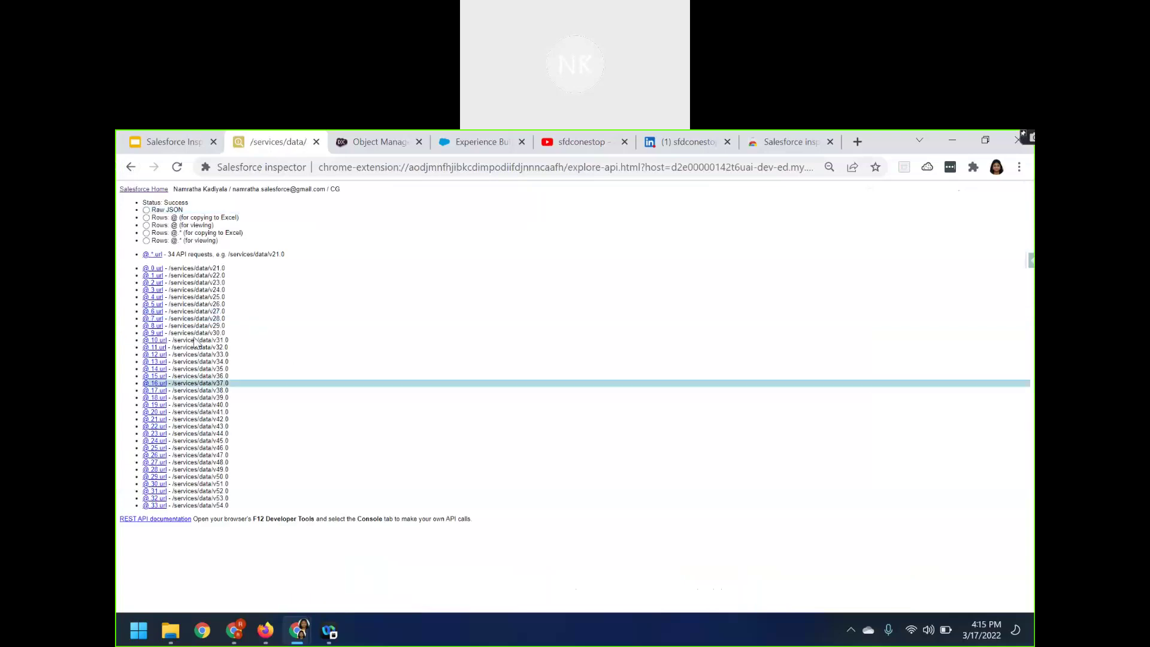
left_click(131, 167)
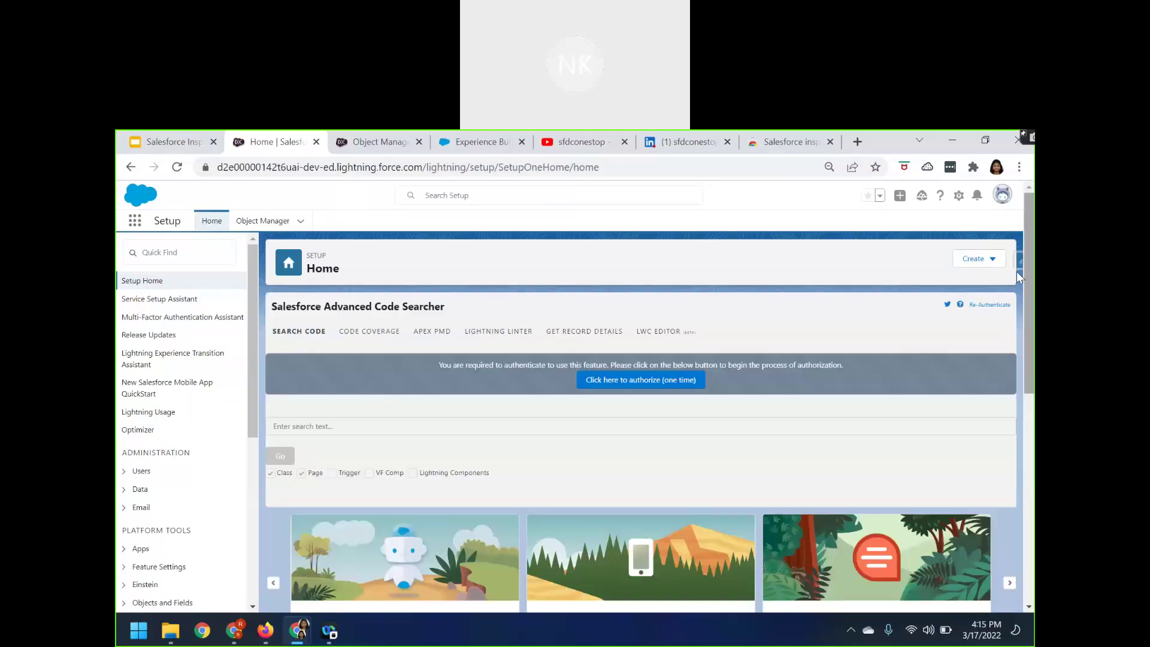
- Open Download Metadata from Salesforce inspector, deselect all metadata types, select only workflows and objects, and return to Setup Home
left_click(1019, 263)
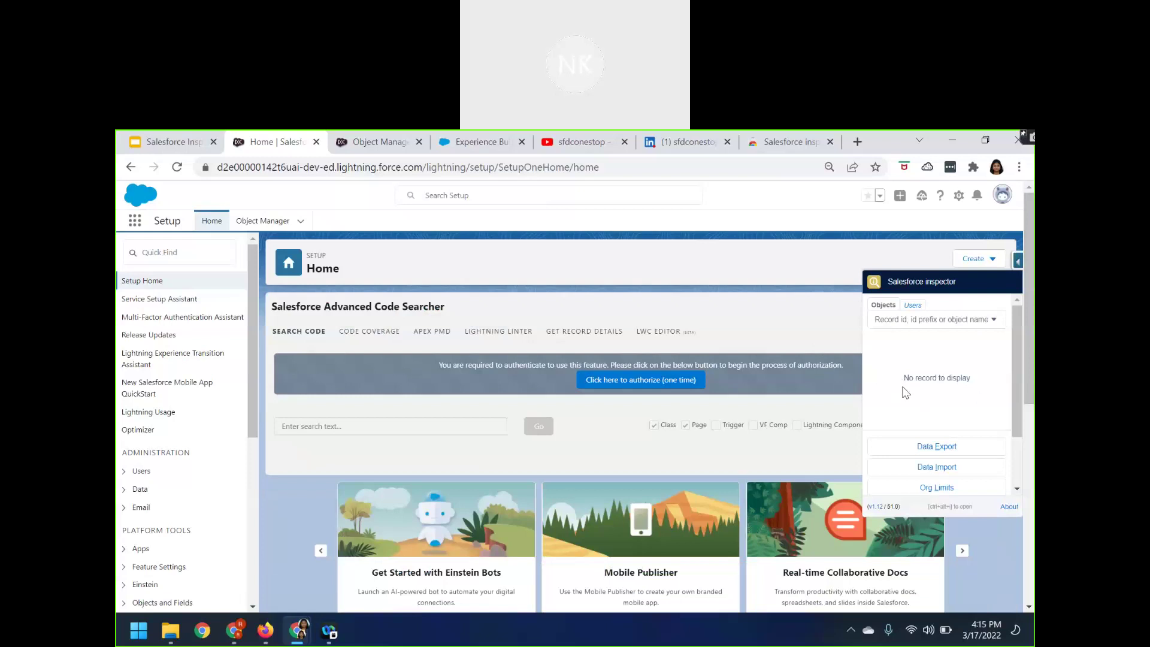
scroll(925, 384, "down", 1)
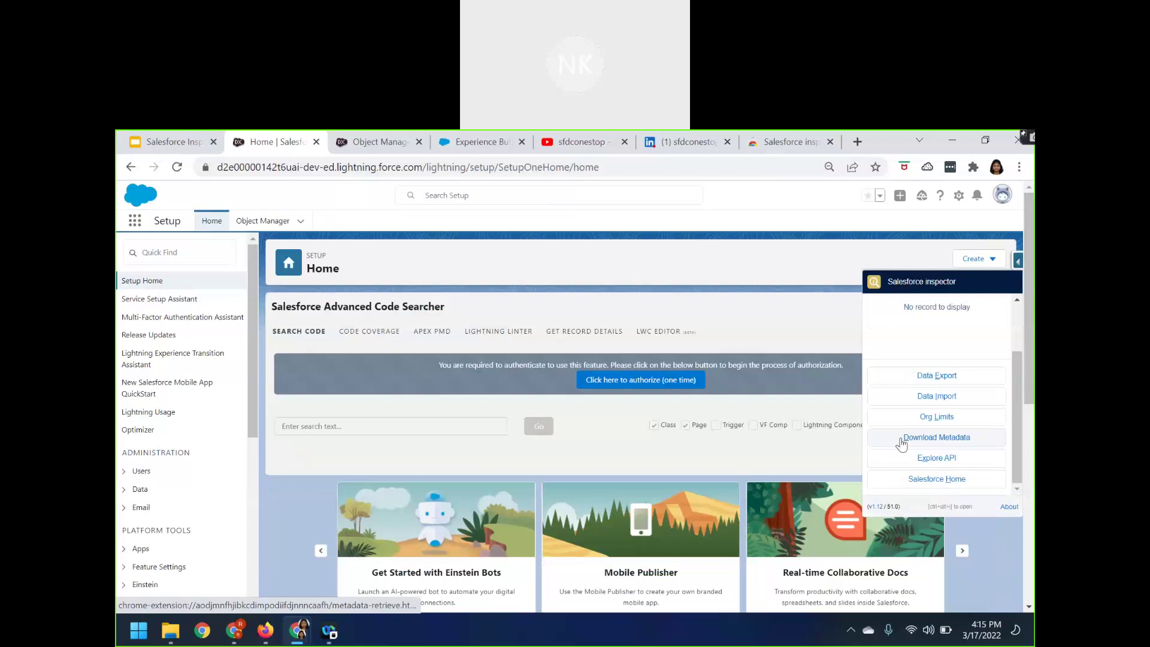
left_click(922, 439)
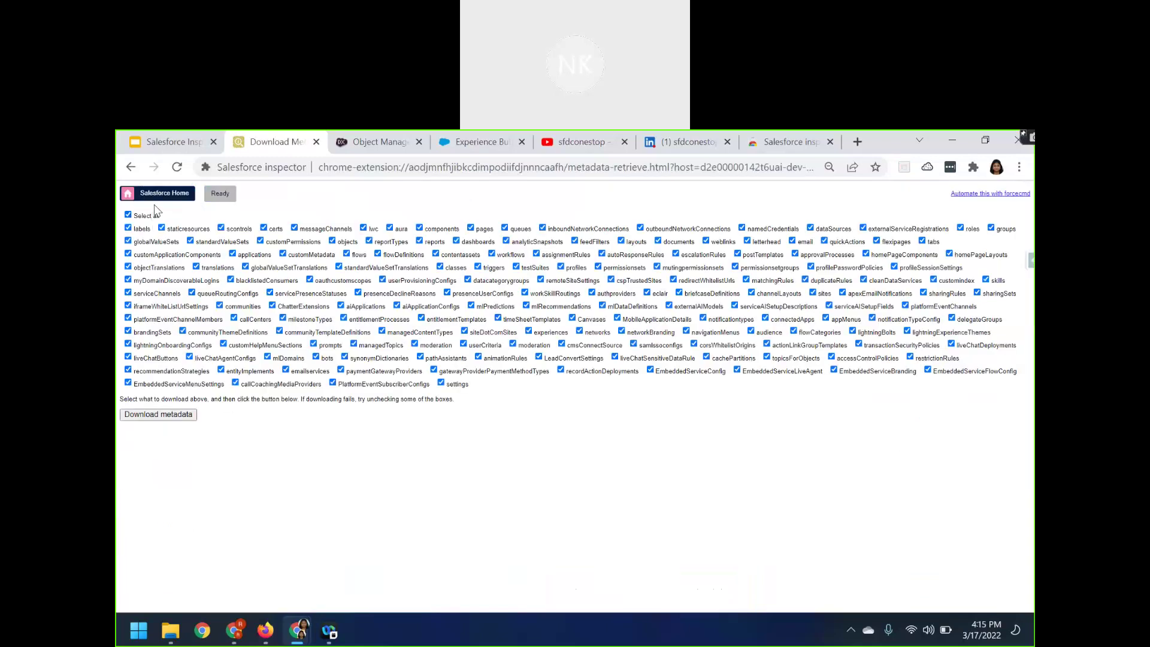
left_click(154, 217)
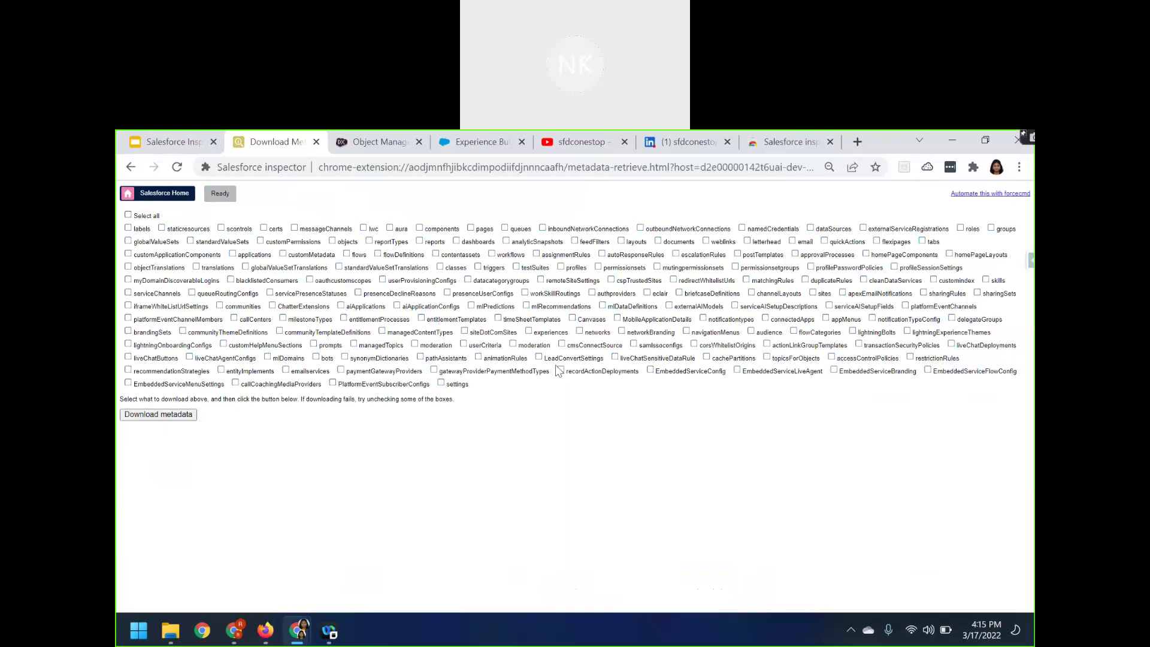
left_click(493, 254)
left_click(333, 241)
left_click(130, 166)
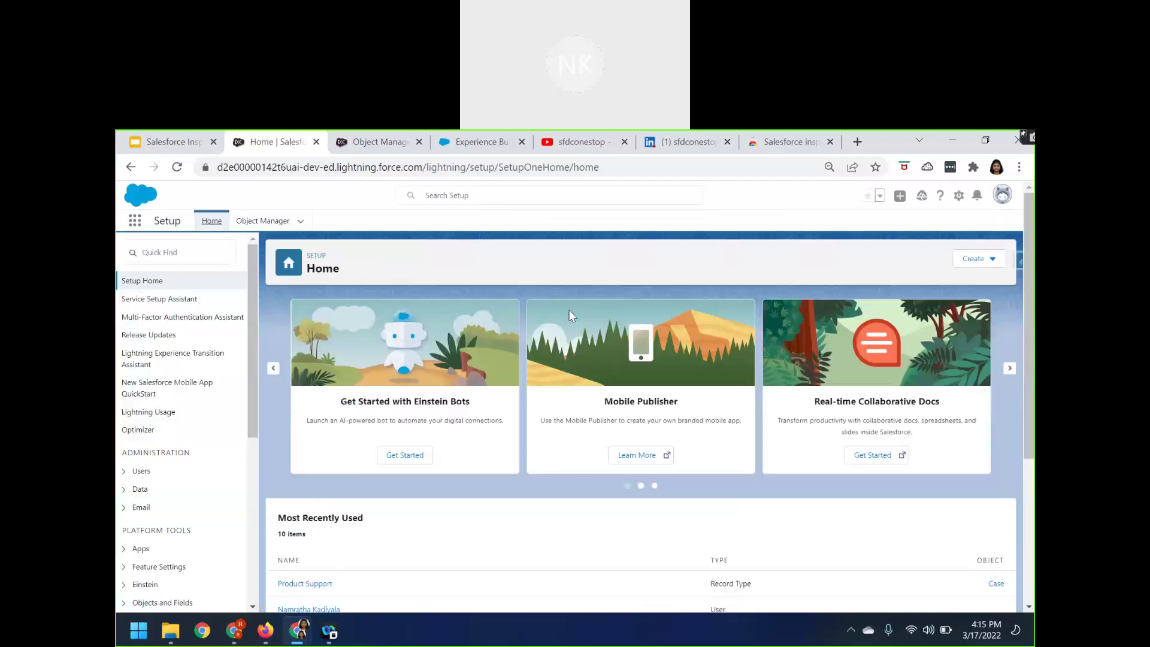
- Choose the Account object in Salesforce inspector, show all its data, and examine the field API names, labels and types
left_click(1016, 260)
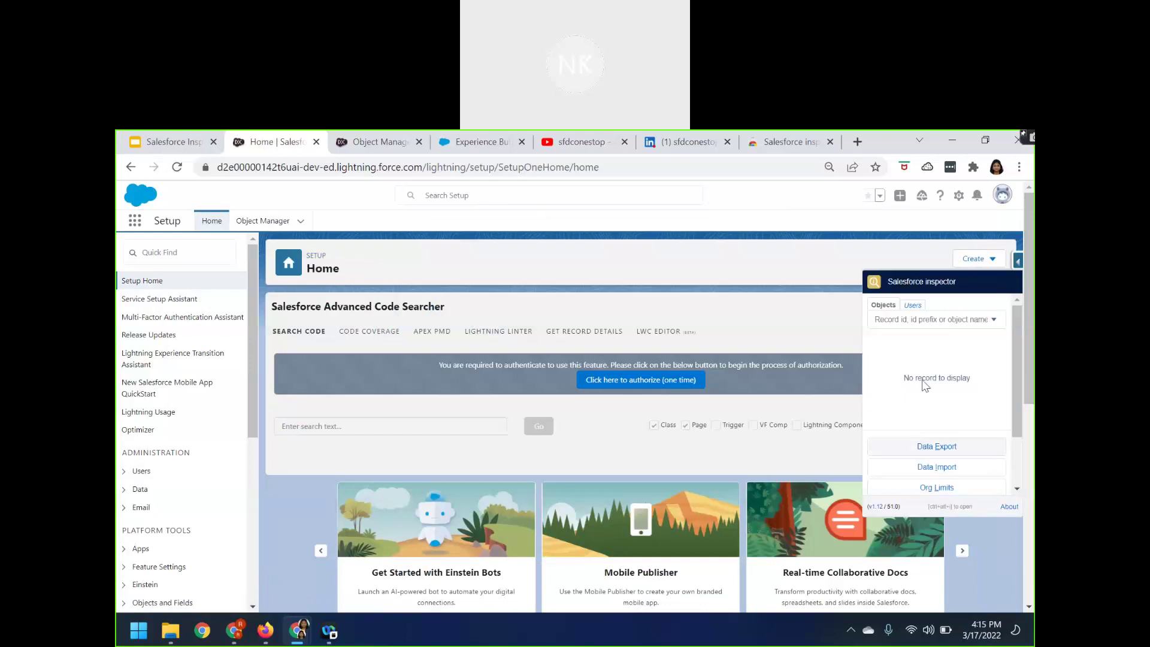
left_click(887, 320)
left_click(885, 398)
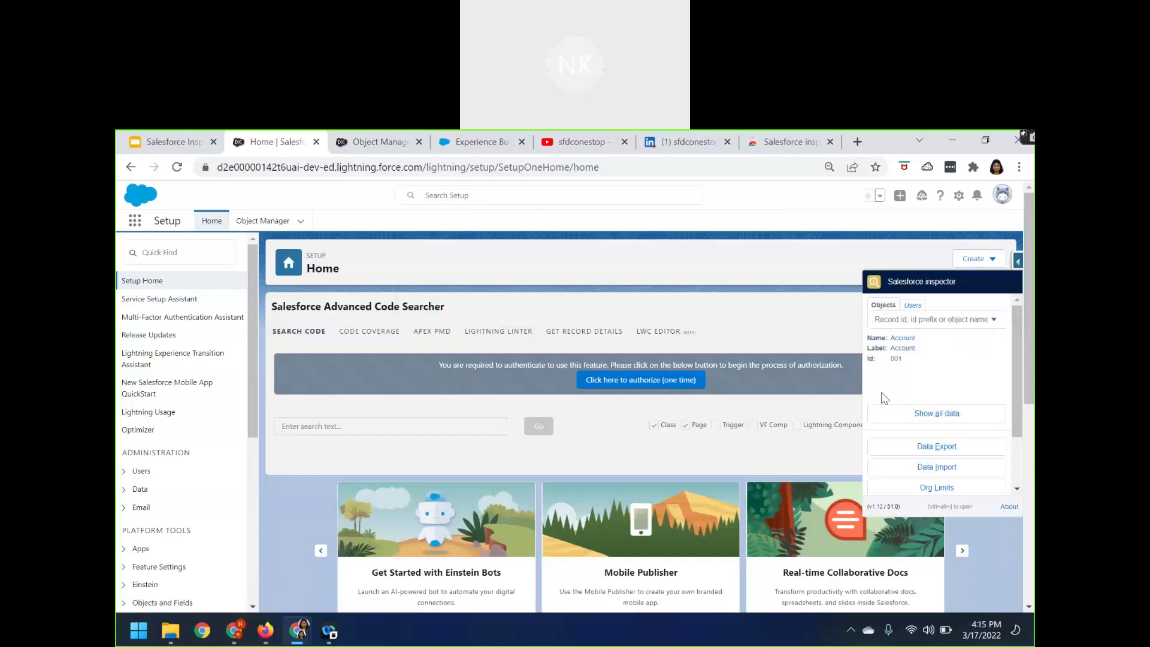
left_click(937, 413)
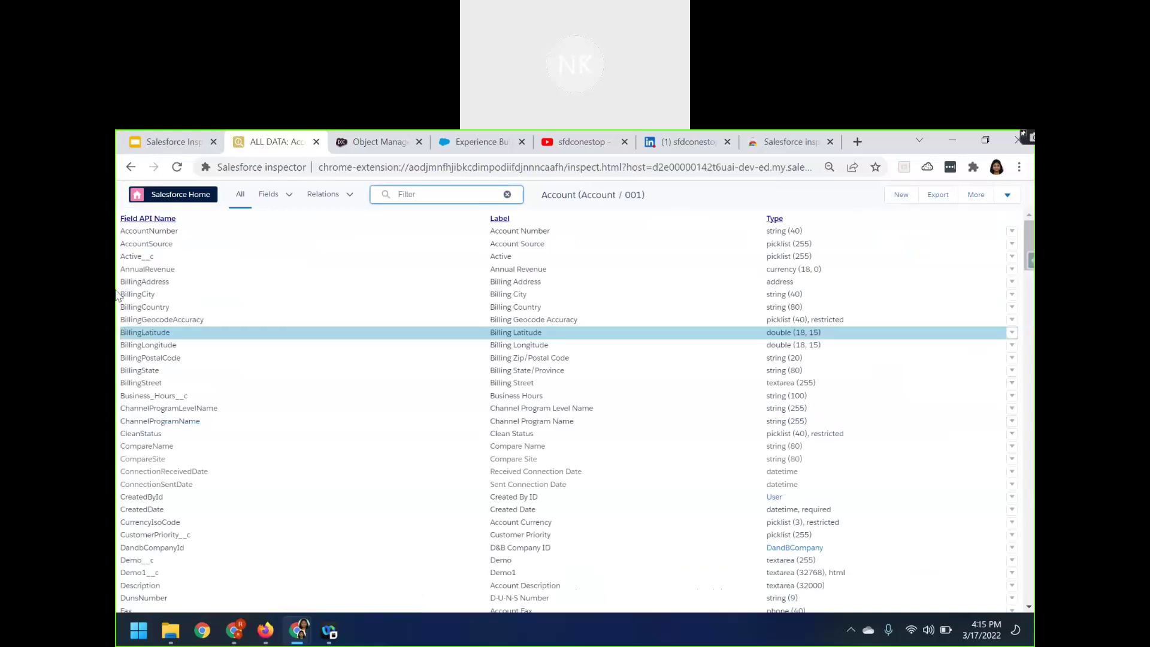
left_click_drag(119, 219, 832, 593)
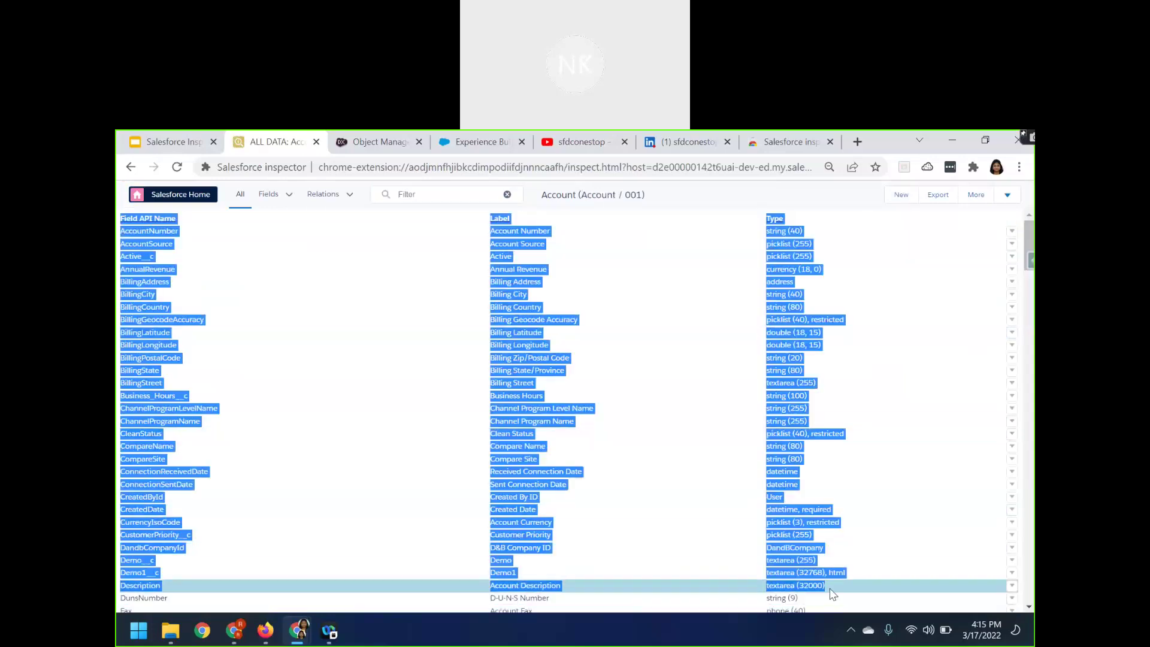
left_click(729, 204)
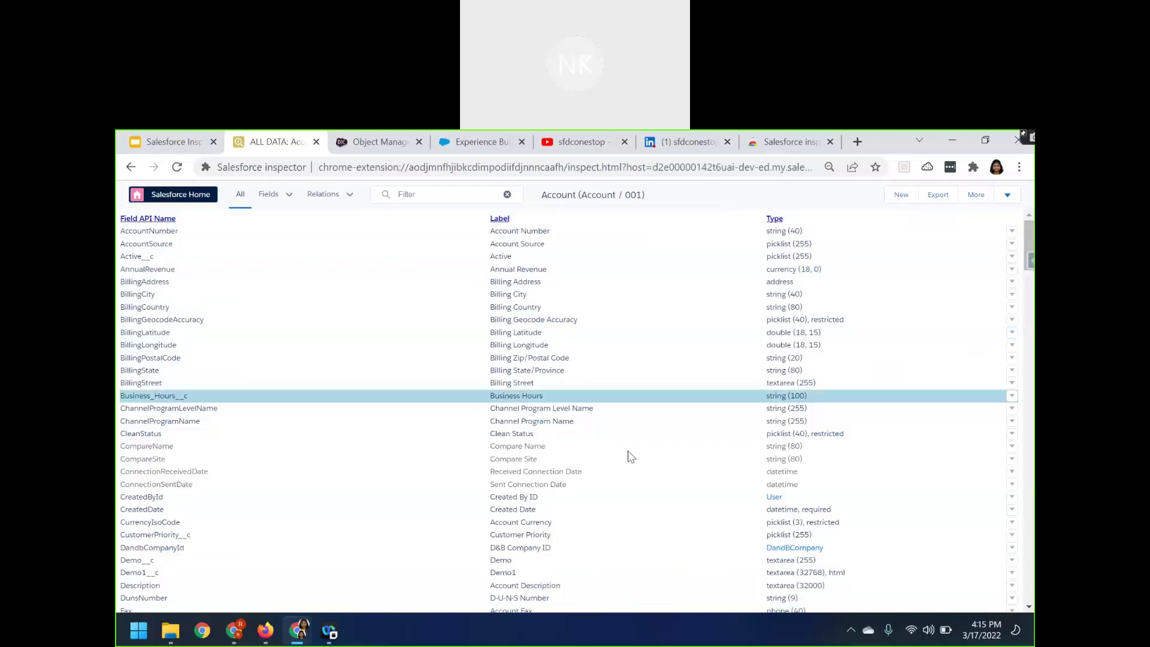
scroll(630, 452, "down", 5)
scroll(630, 453, "up", 5)
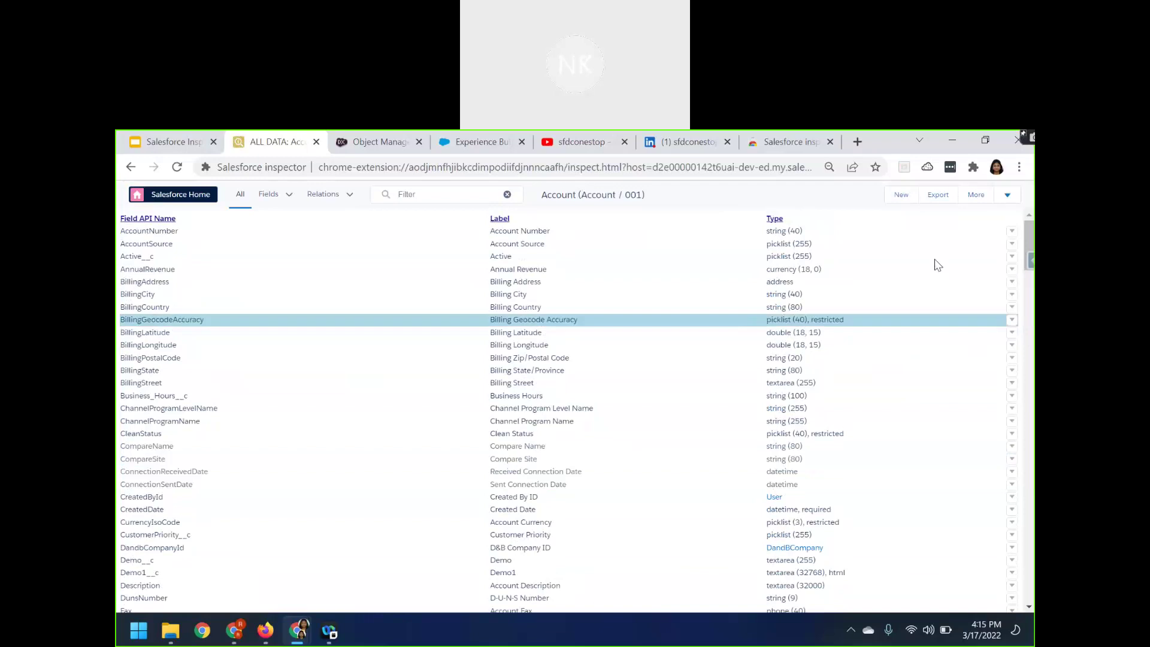
- Open the data export query for the Account object, view it, and return to Setup Home
left_click(938, 195)
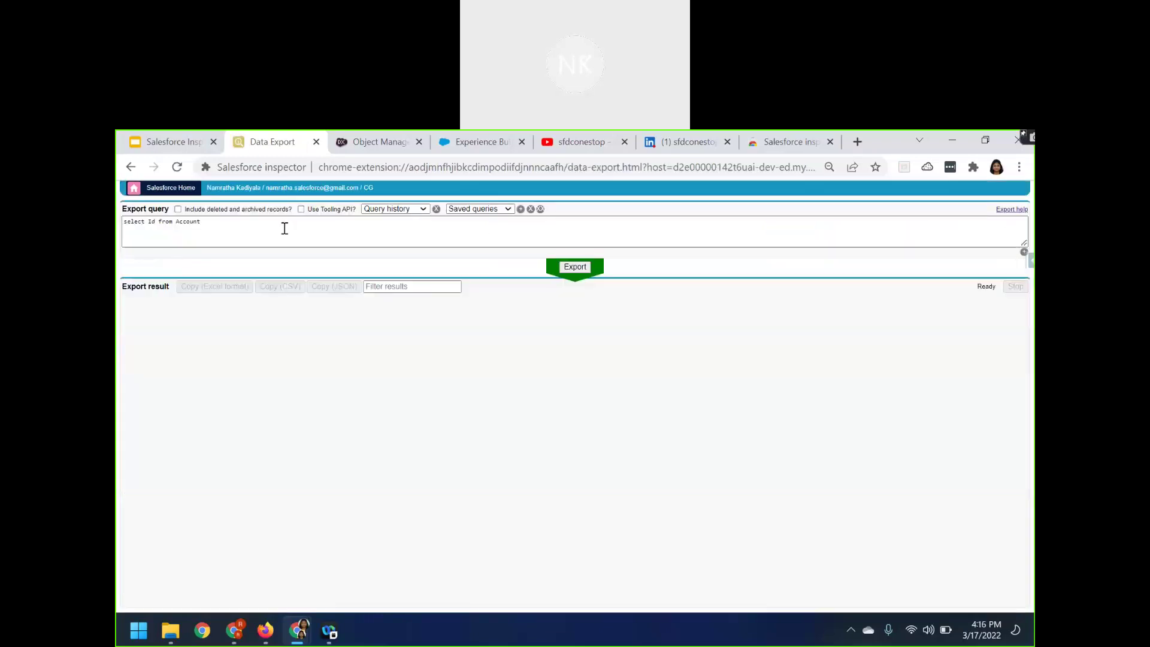
left_click(130, 168)
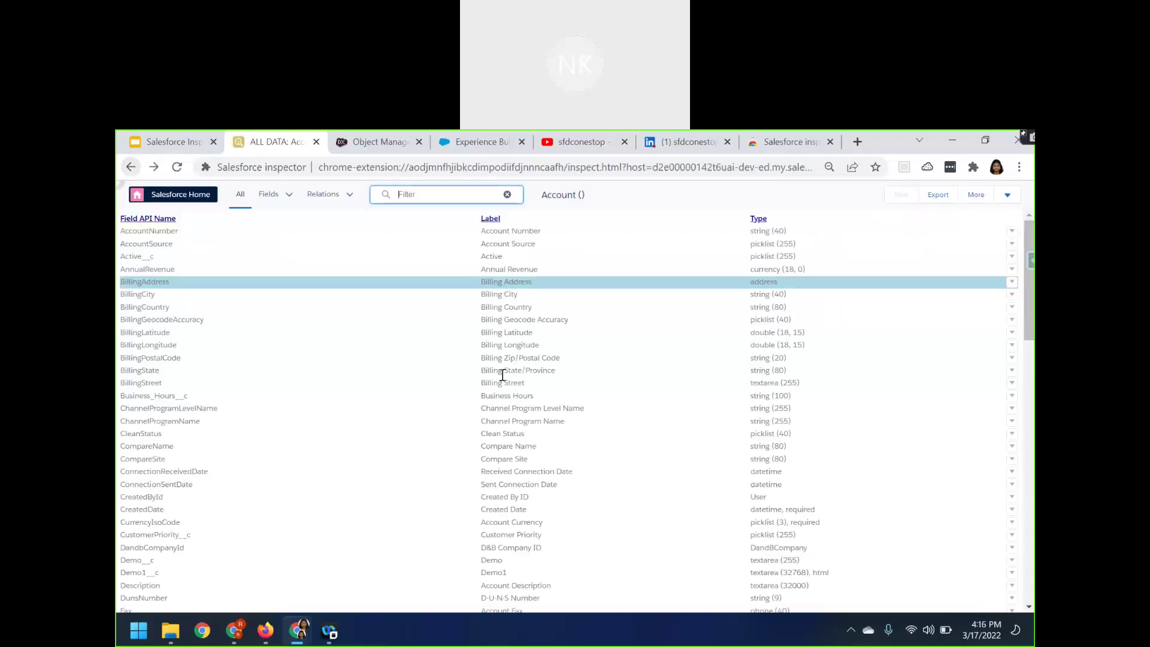
left_click(130, 167)
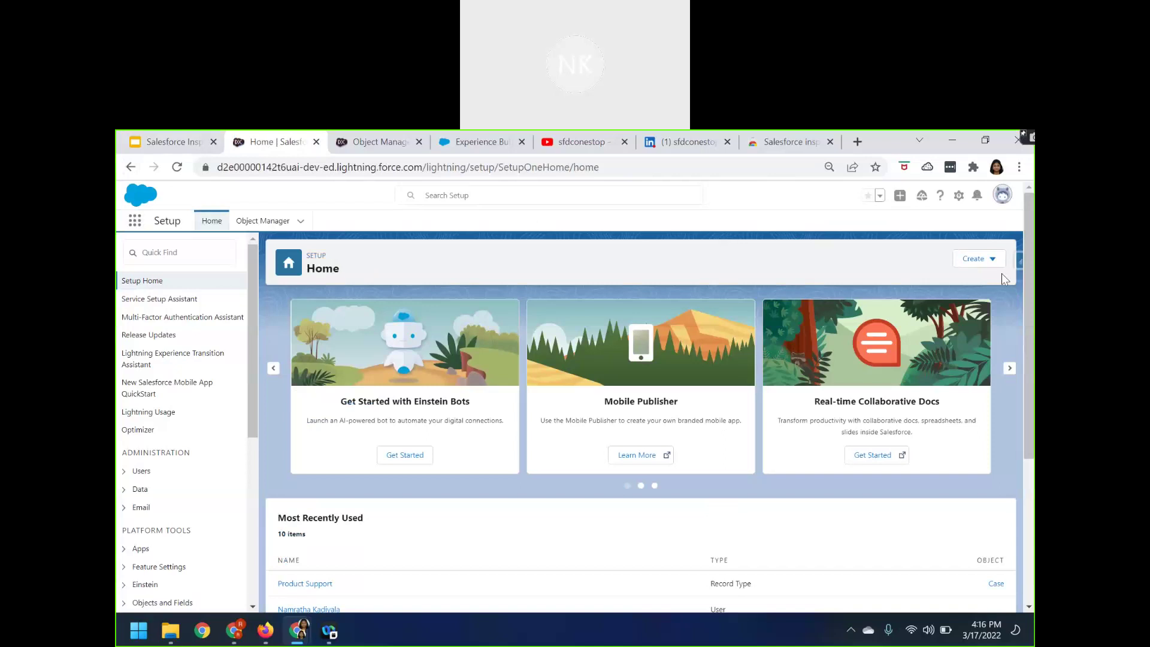
- Reopen Salesforce inspector on Setup Home and view its remaining options down to Salesforce Home
left_click(1018, 259)
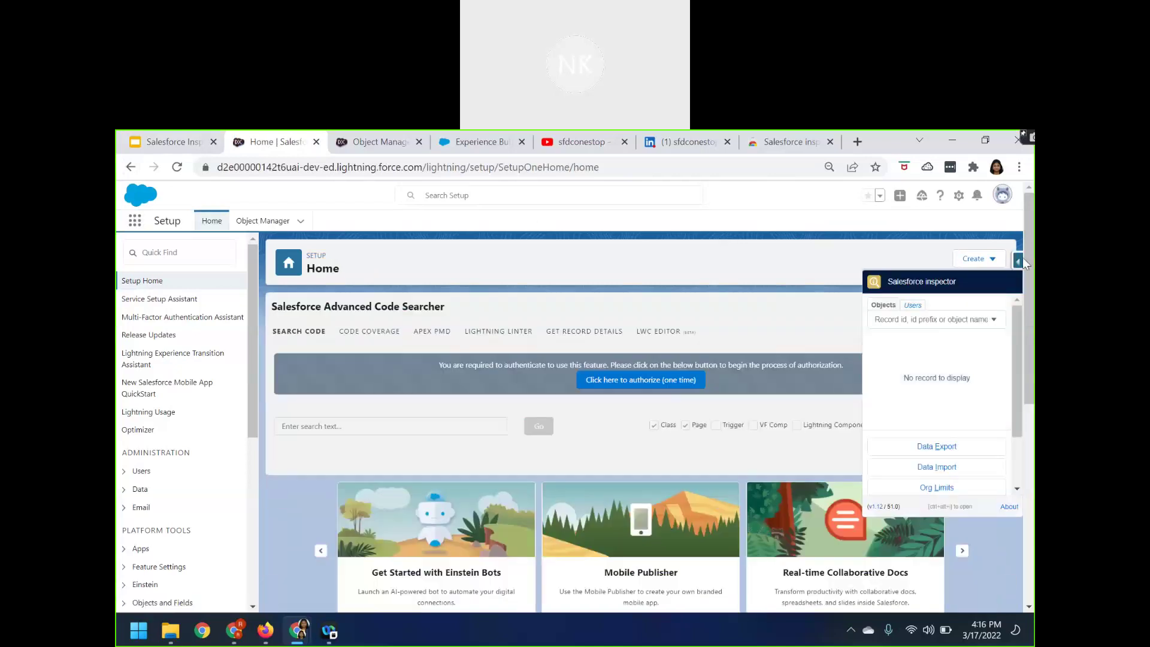
scroll(933, 414, "down", 2)
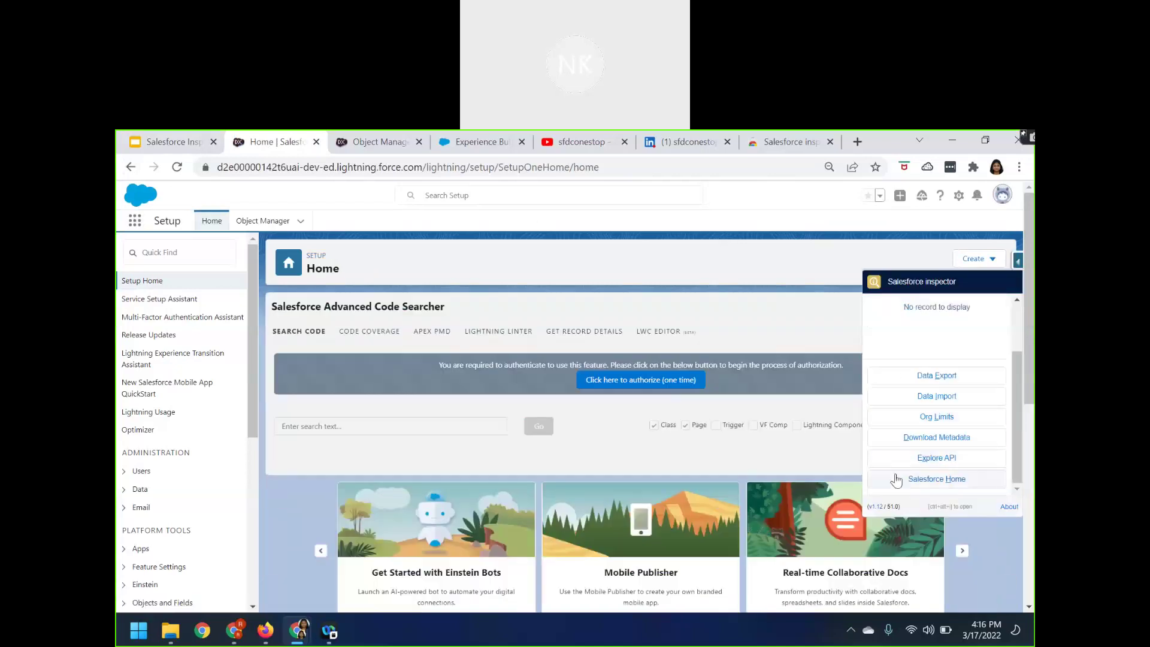